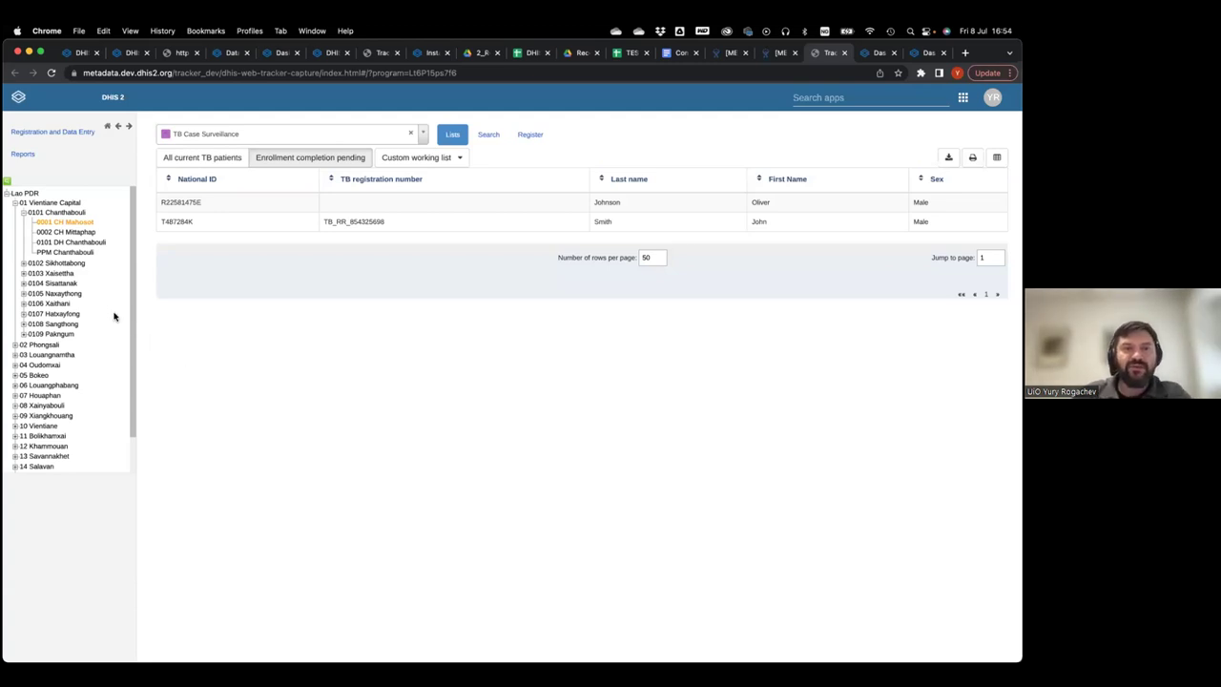
# Step: Examine the list of enrollments pending completion and try to open the first listed patient's dashboard
pyautogui.scroll(-2, 65, 350)
pyautogui.scroll(2, 64, 352)
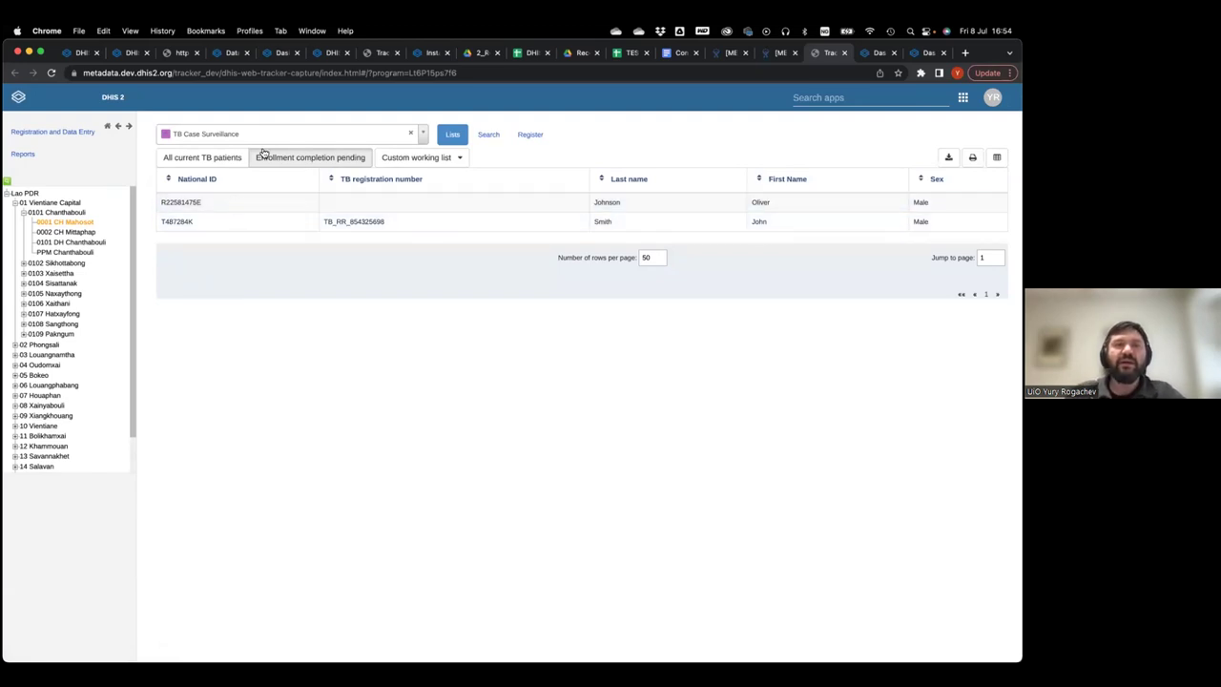
pyautogui.scroll(5, 261, 153)
pyautogui.scroll(3, 261, 153)
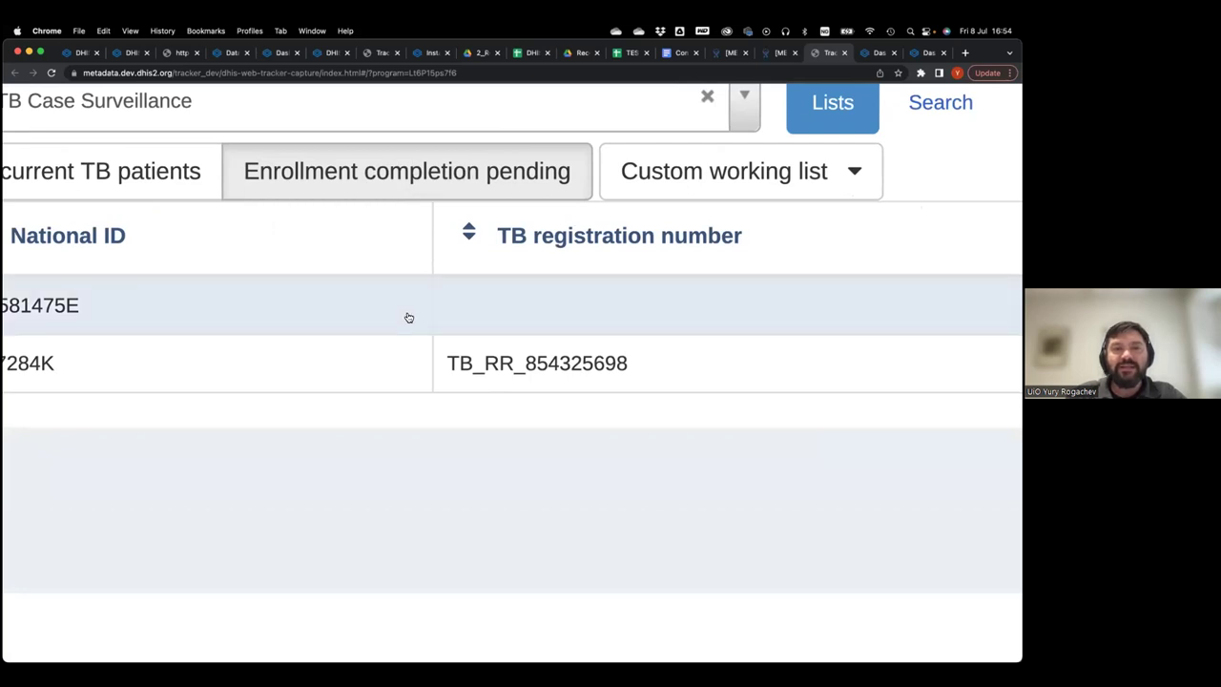
pyautogui.scroll(-8, 408, 317)
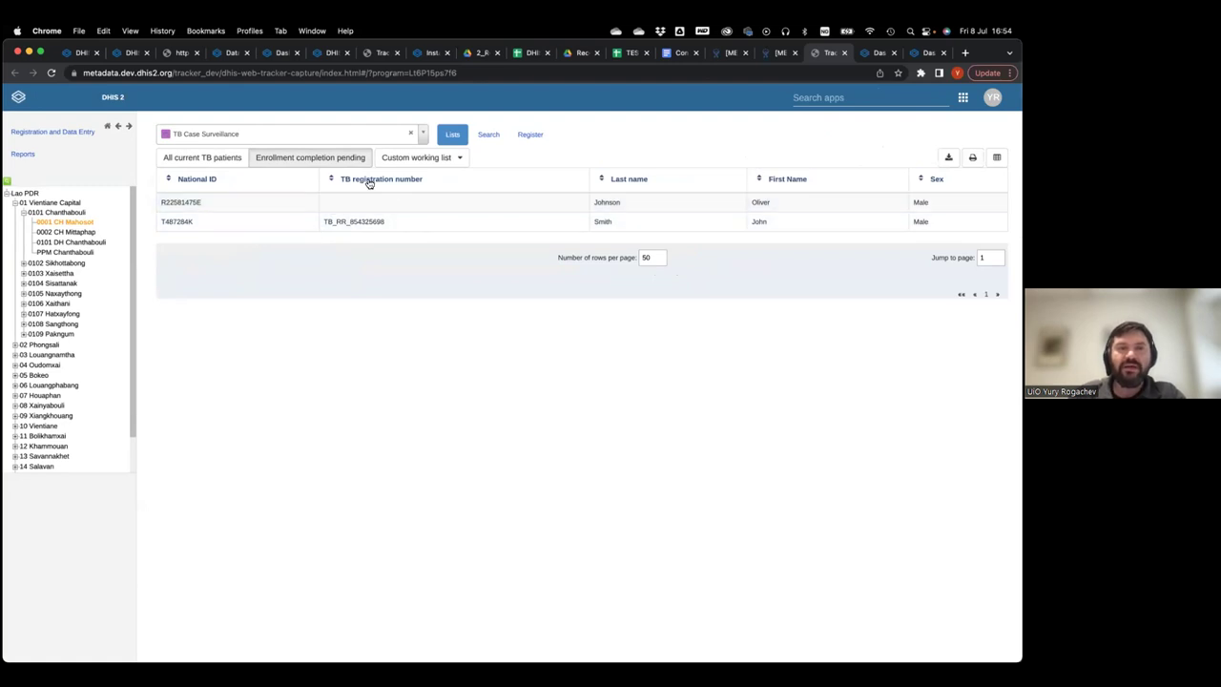
pyautogui.click(411, 203)
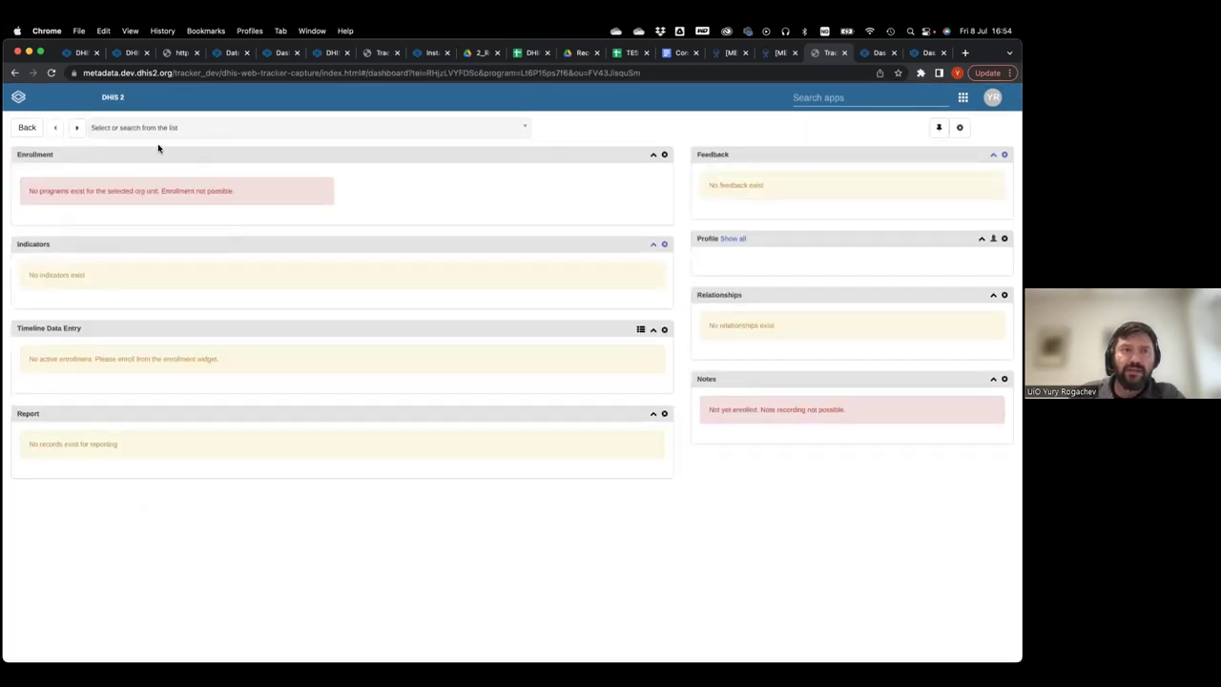
pyautogui.click(27, 126)
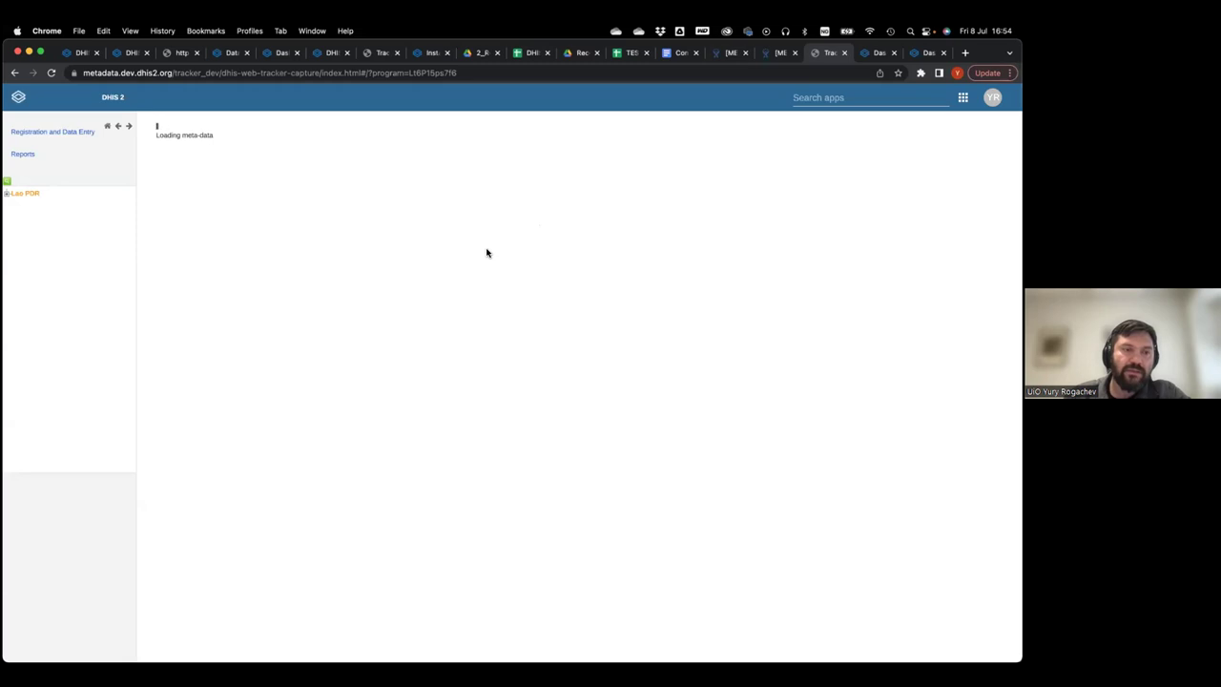
# Step: Select the organisation unit 0001 CH Mahosot under Lao PDR, 01 Vientiane Capital, 0101 Chanthabouli
pyautogui.click(9, 193)
pyautogui.click(15, 203)
pyautogui.click(22, 214)
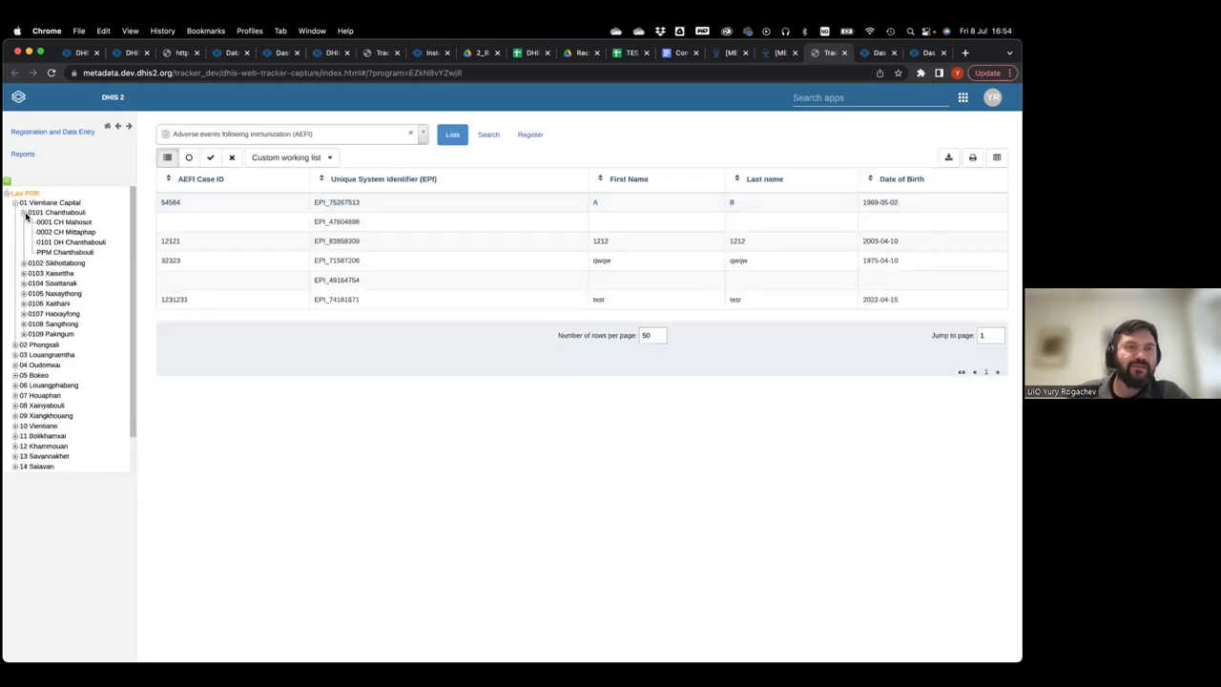
pyautogui.click(42, 223)
# Step: Choose the TB Case Surveillance program and open the first patient in its Enrollment completion pending list
pyautogui.click(250, 138)
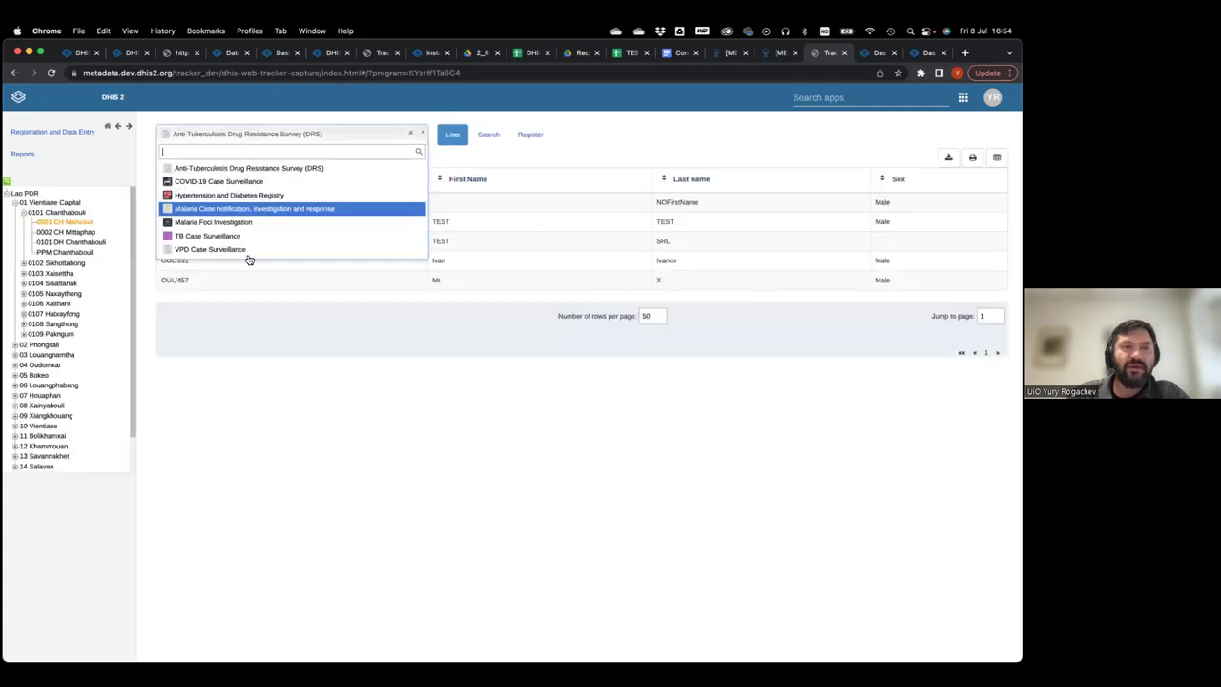
pyautogui.click(253, 237)
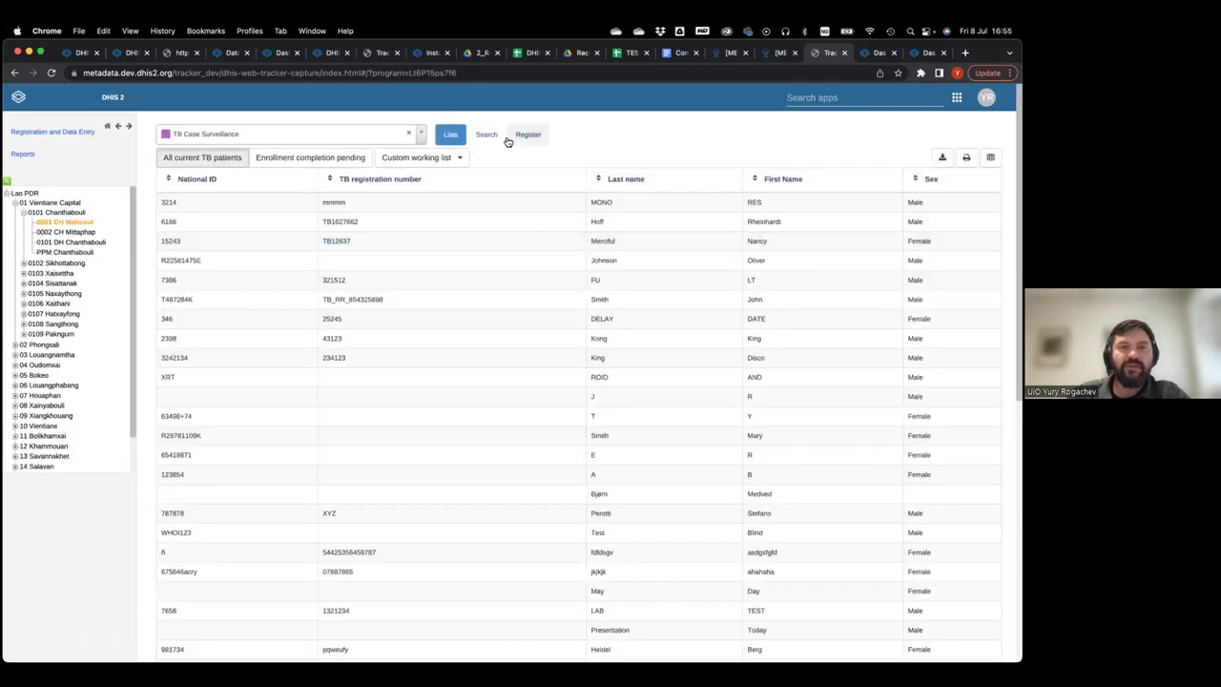
pyautogui.click(305, 159)
pyautogui.click(307, 196)
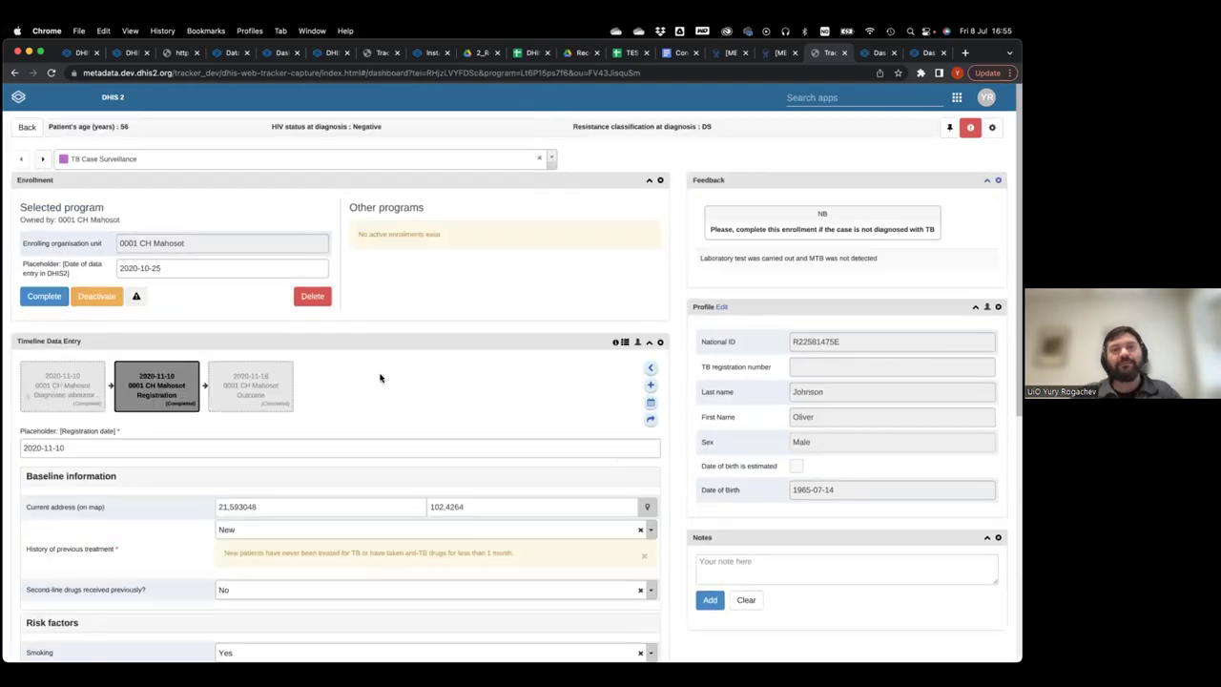
# Step: Examine the patient's enrollment details, diagnosis summary and the program stages in the data entry timeline
pyautogui.scroll(-1, 383, 414)
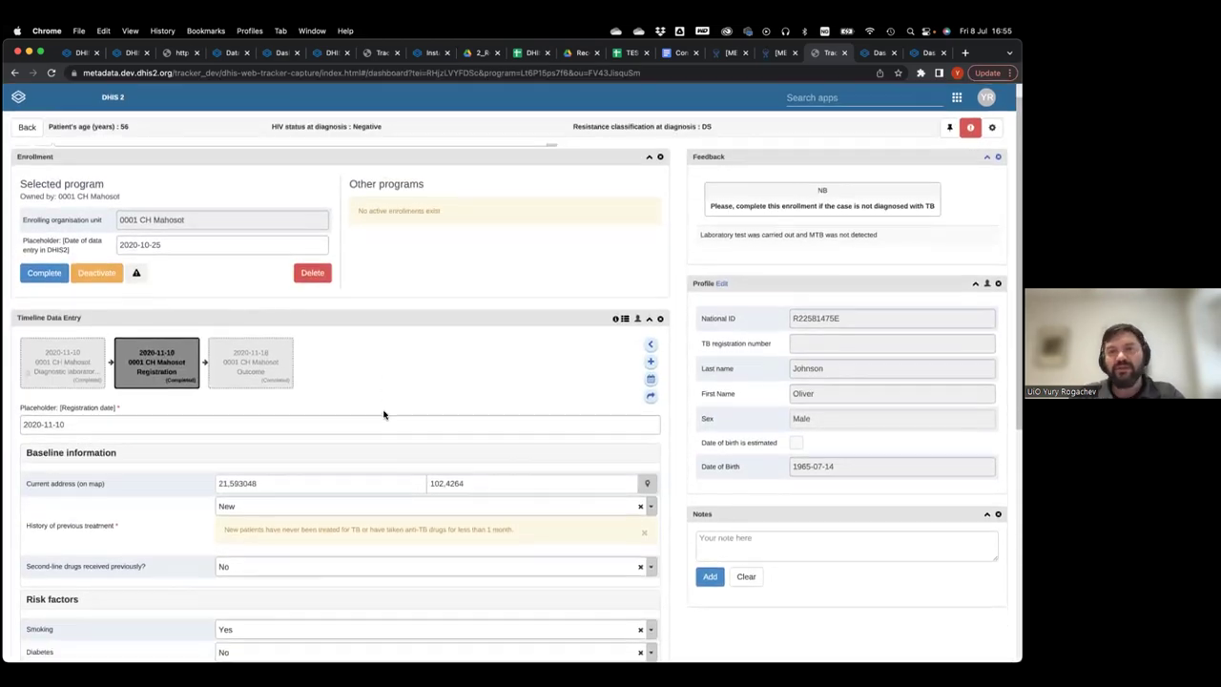
pyautogui.scroll(2, 382, 411)
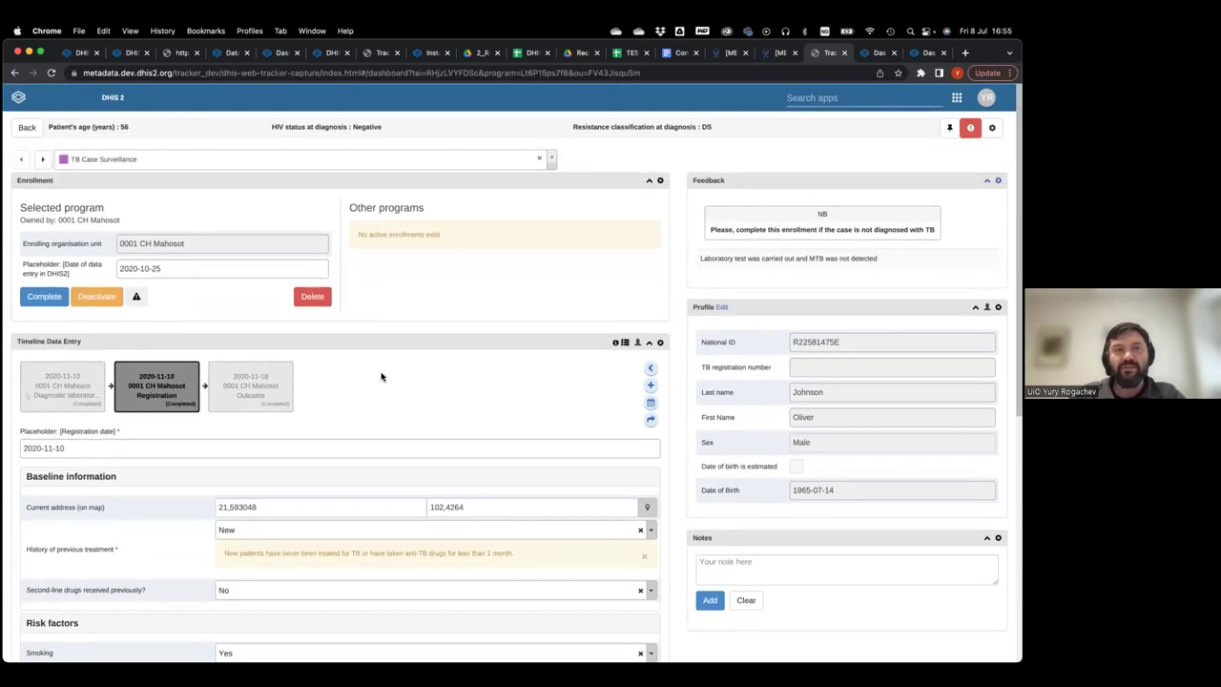
pyautogui.scroll(3, 115, 139)
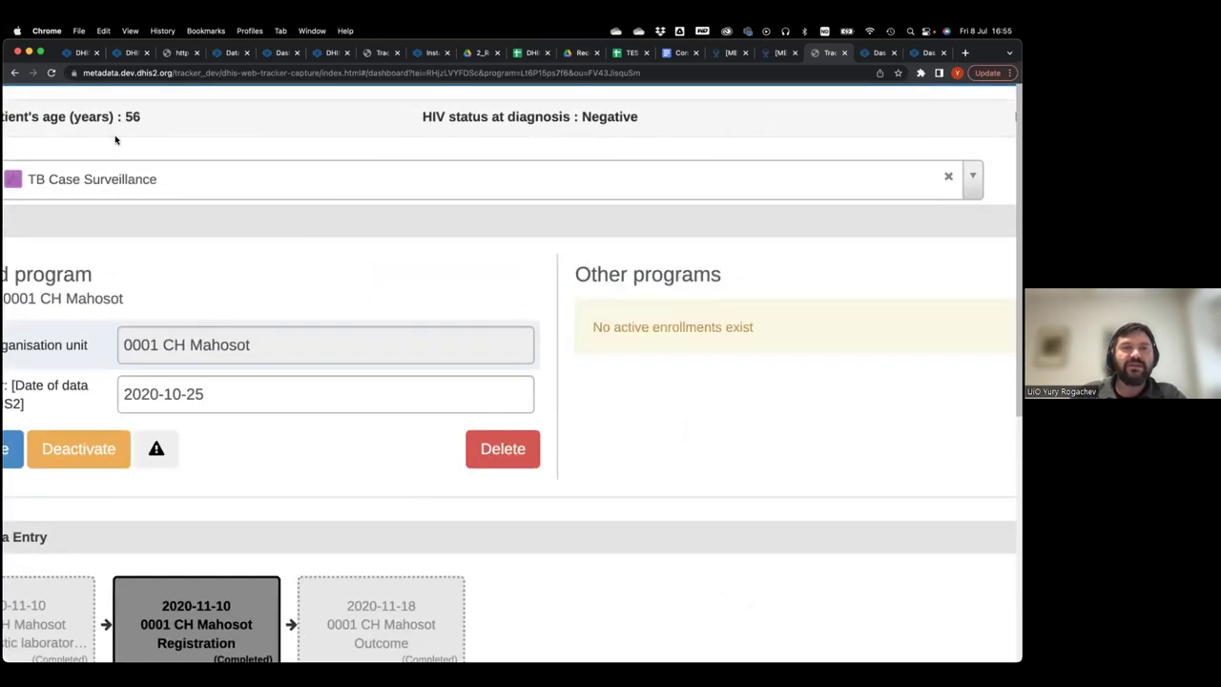
pyautogui.scroll(-3, 150, 136)
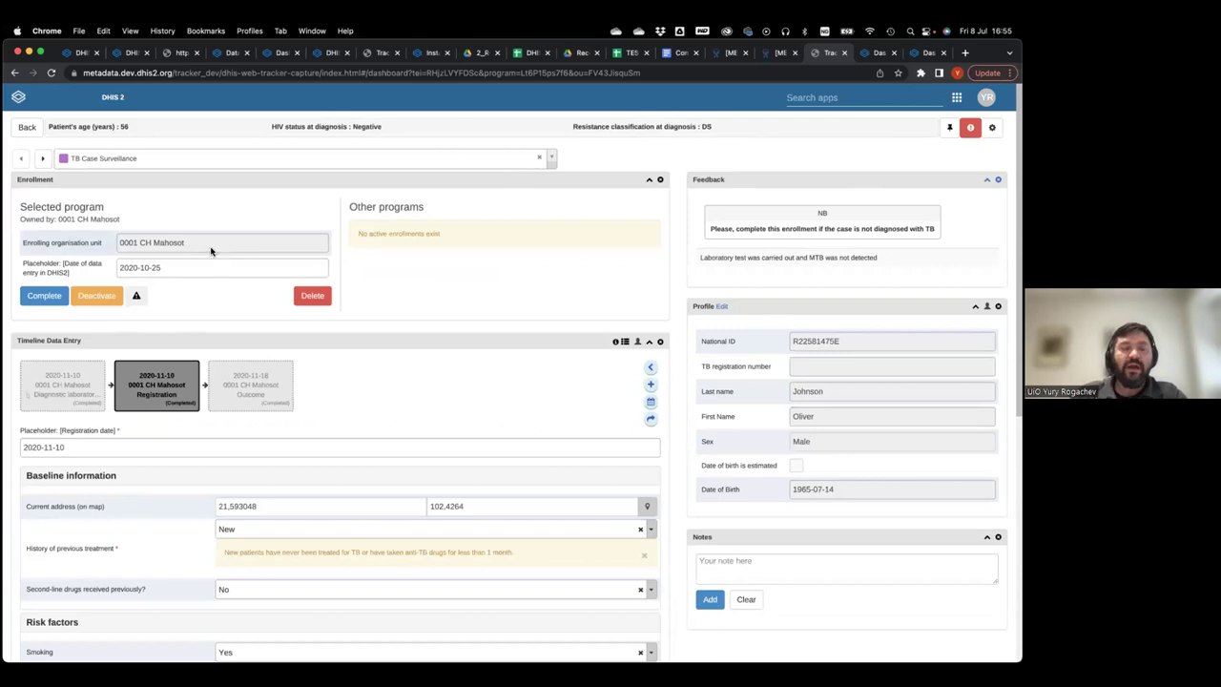
pyautogui.scroll(-1, 78, 378)
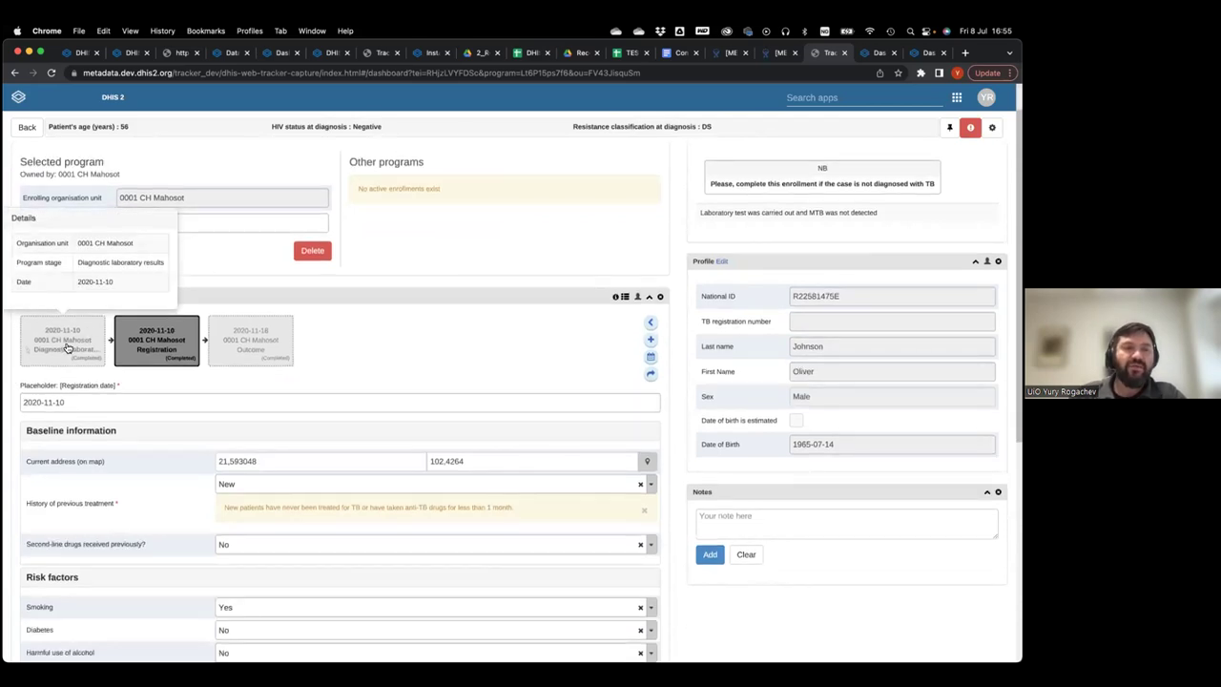
pyautogui.moveTo(205, 341)
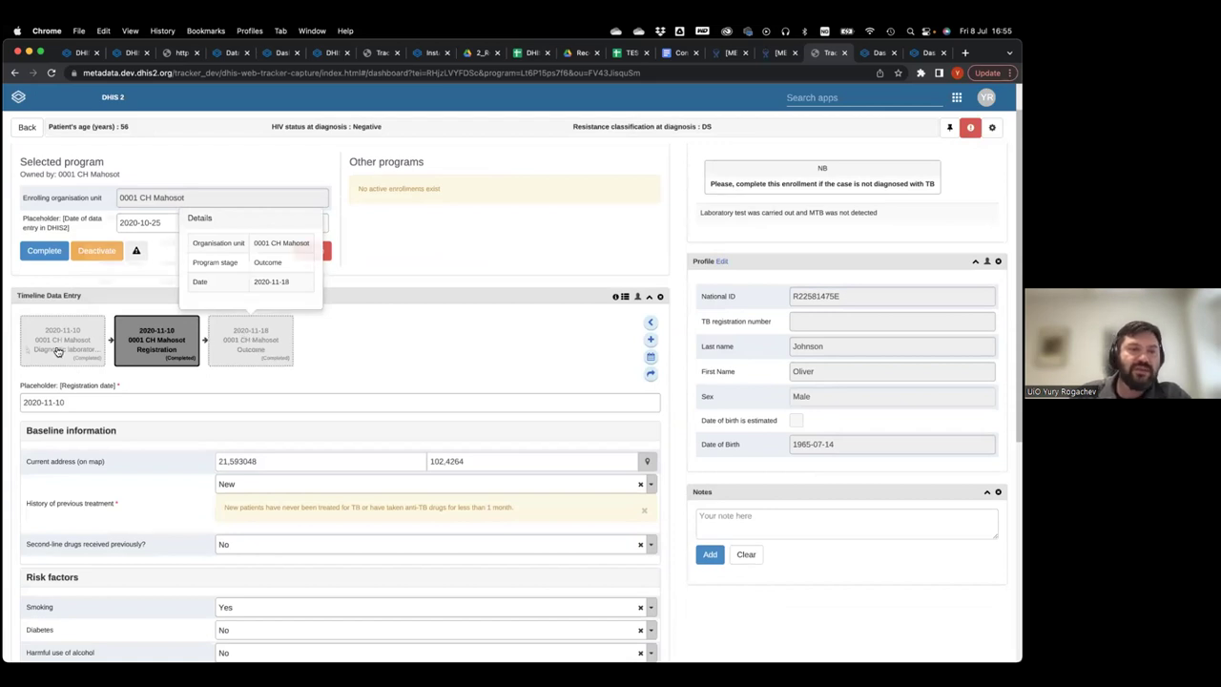
pyautogui.moveTo(56, 351)
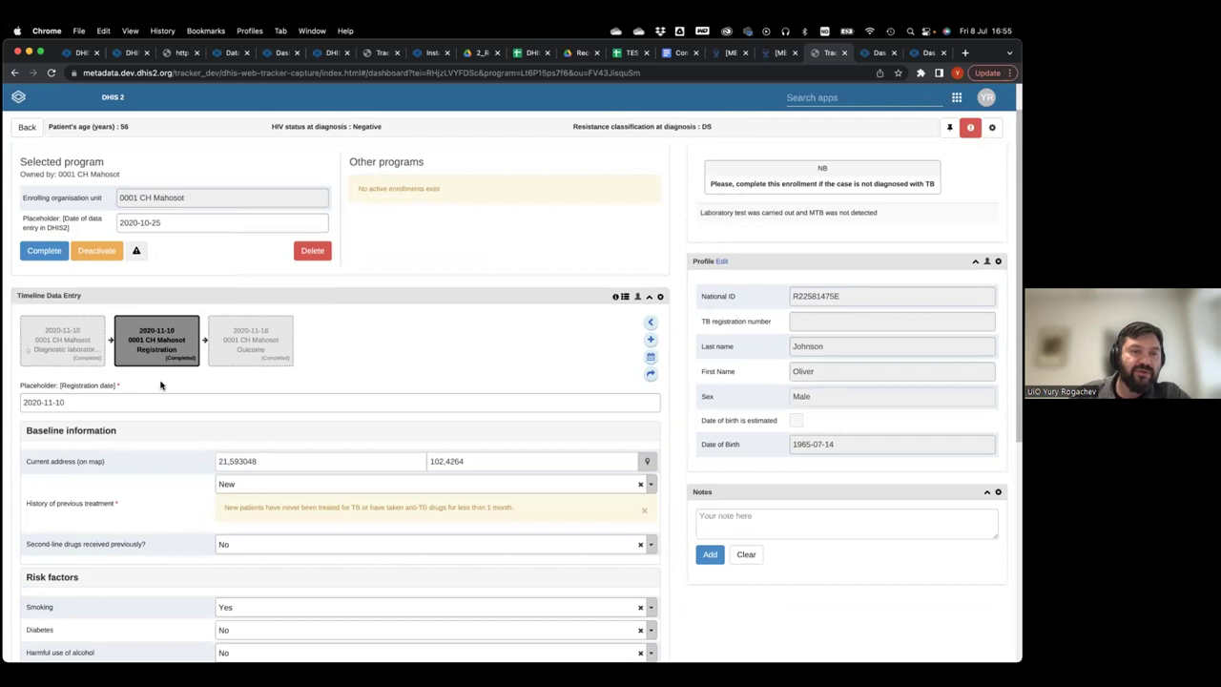
pyautogui.press('super+plus')
pyautogui.press('super+plus')
pyautogui.press('super+plus')
pyautogui.press('super+plus')
pyautogui.press('super+minus')
pyautogui.press('super+minus')
pyautogui.press('super+minus')
pyautogui.press('super+minus')
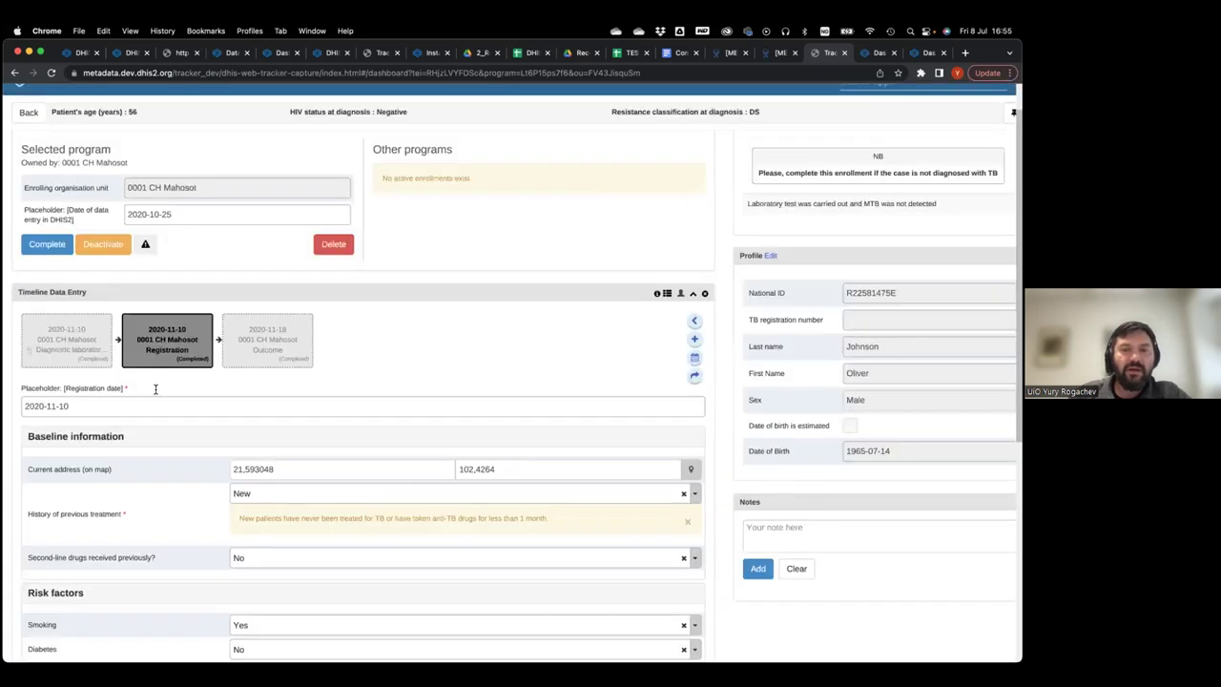
# Step: Examine the Registration stage's baseline information, risk factors, HIV and diagnostic decision sections
pyautogui.scroll(-2, 155, 389)
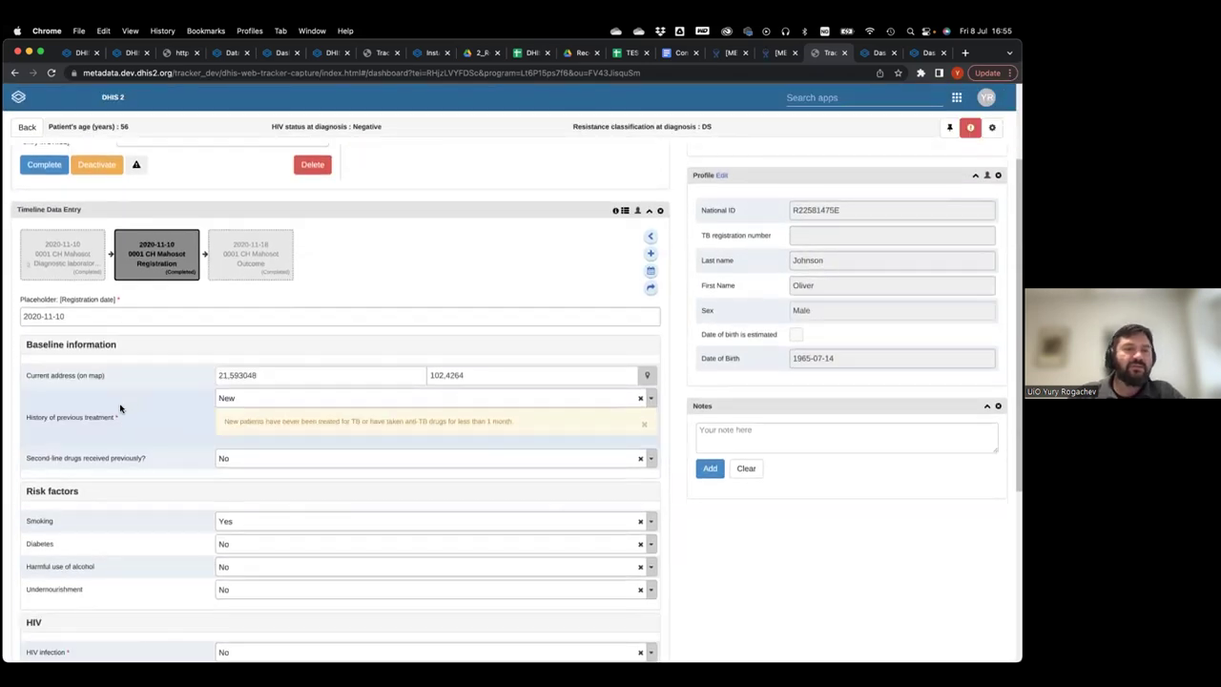
pyautogui.scroll(-1, 170, 412)
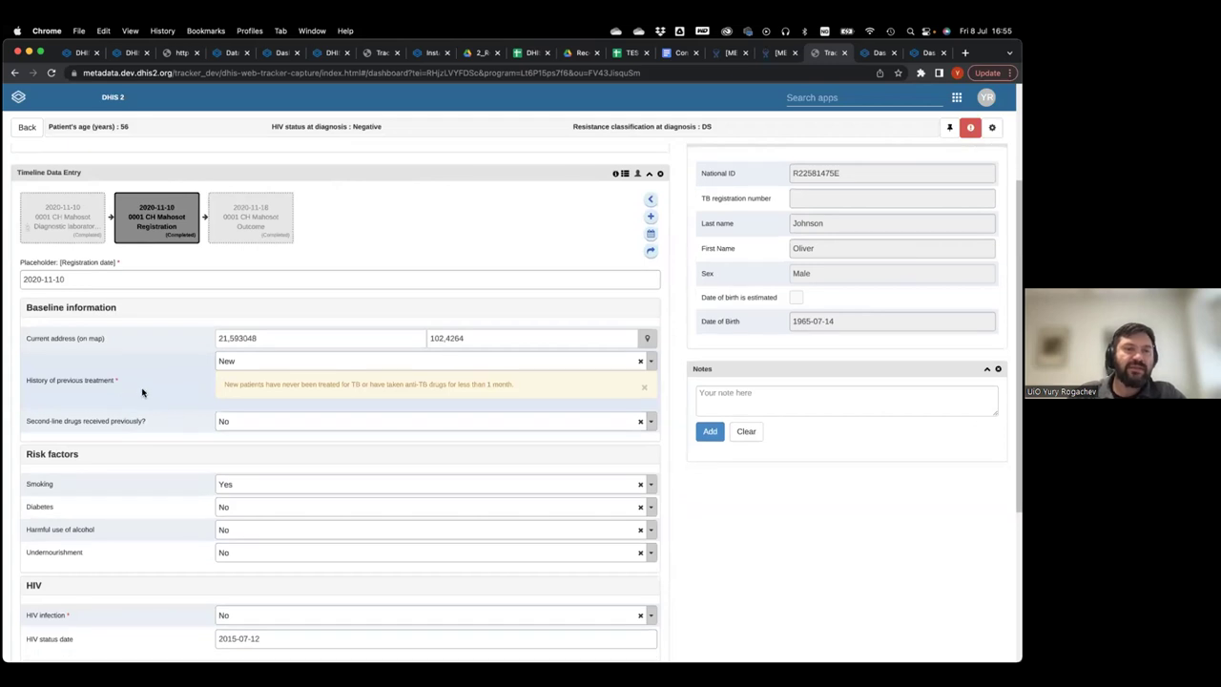
pyautogui.scroll(-2, 145, 412)
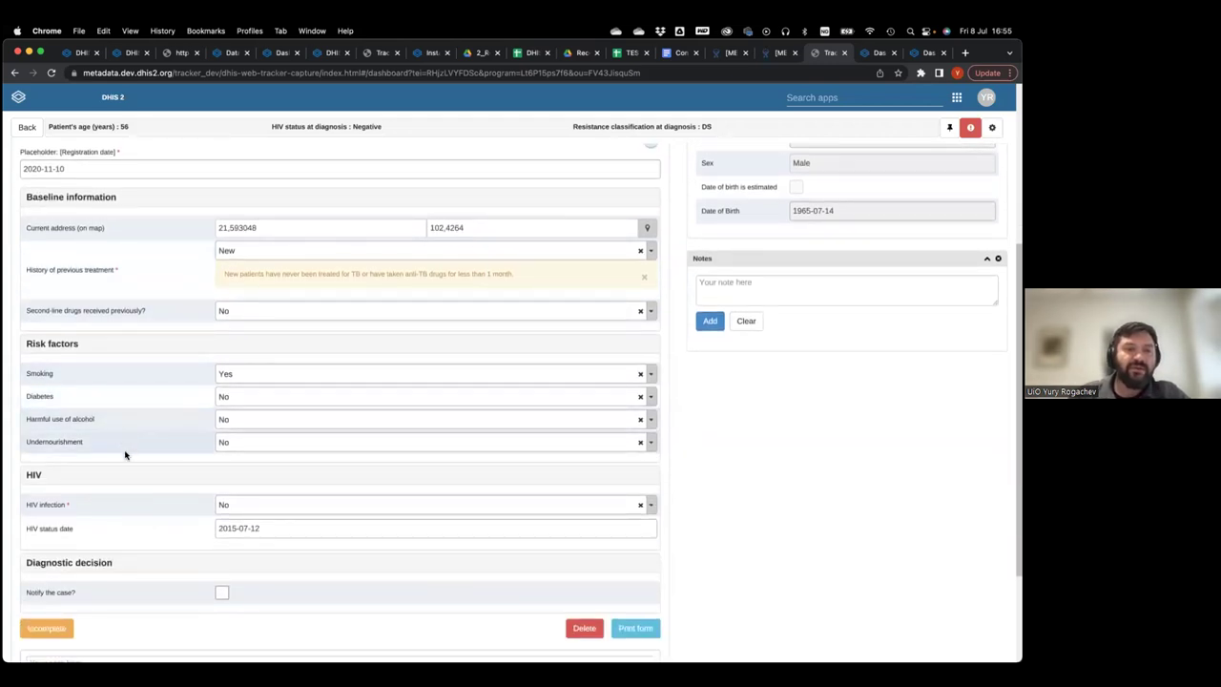
pyautogui.scroll(-2, 124, 455)
pyautogui.scroll(-1, 124, 455)
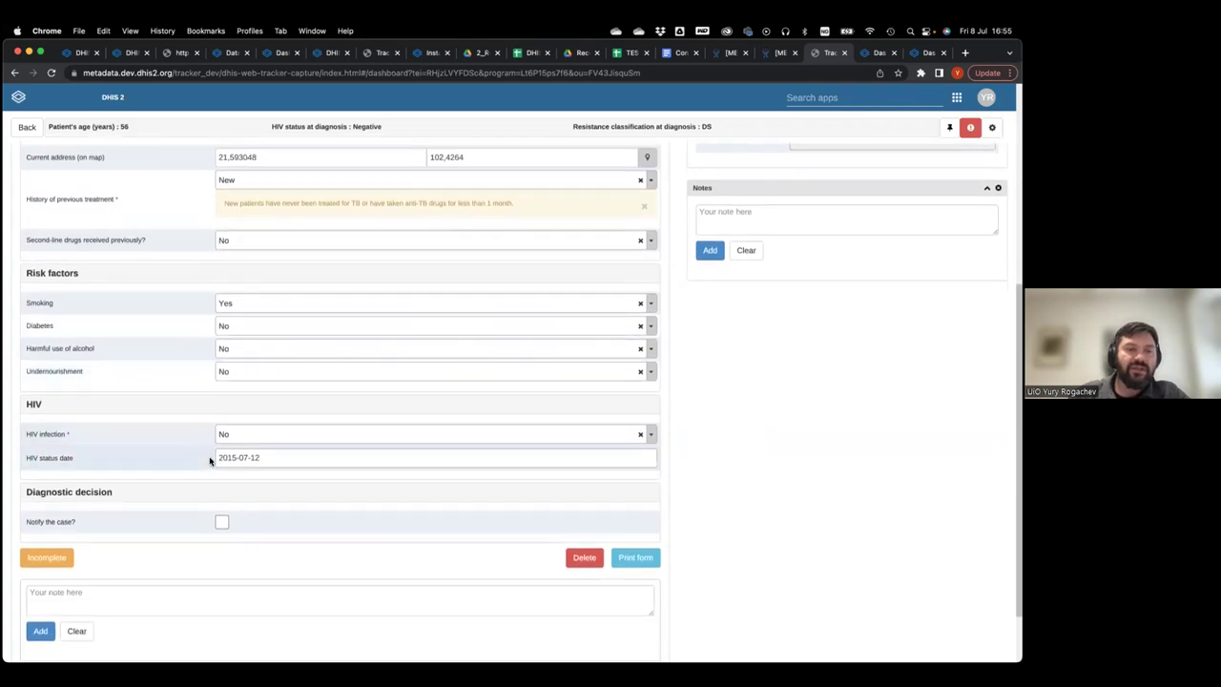
pyautogui.scroll(8, 213, 454)
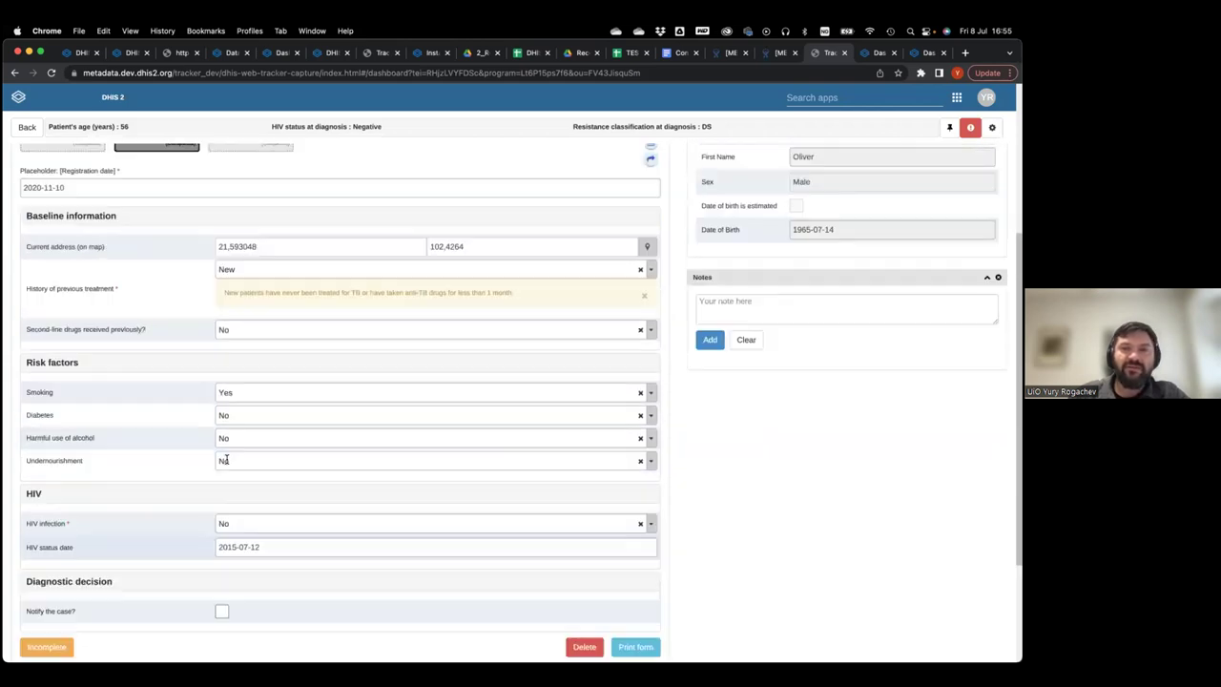
pyautogui.scroll(-6, 226, 459)
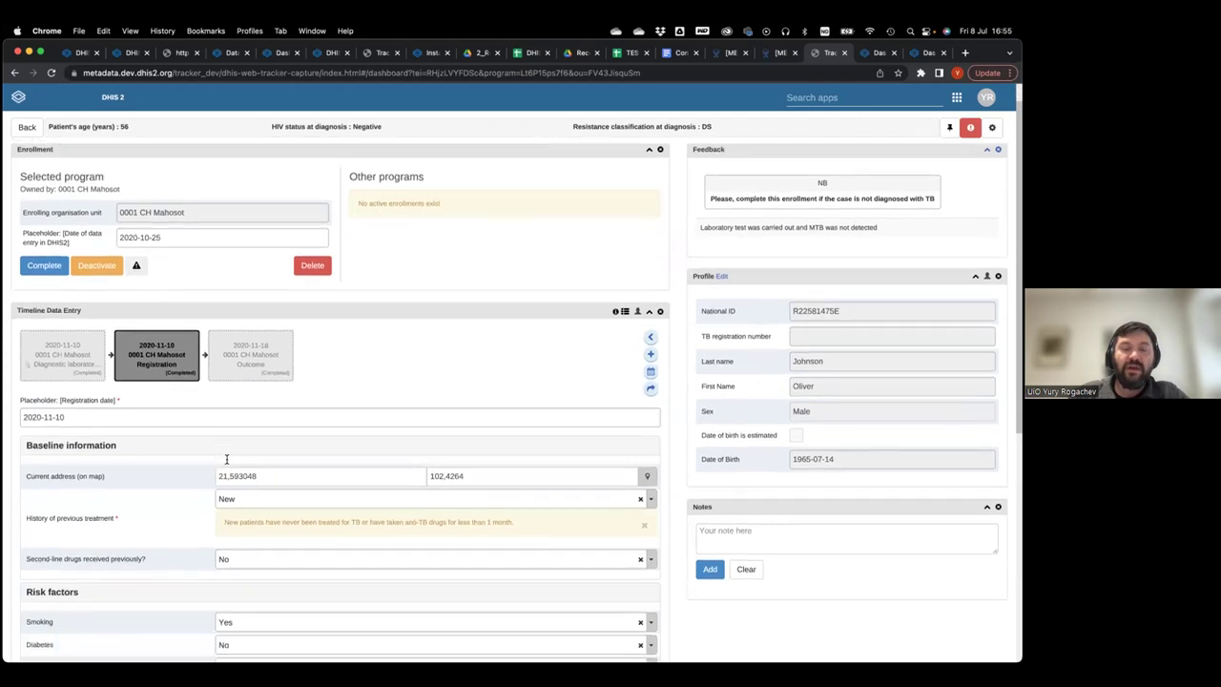
pyautogui.scroll(-2, 204, 516)
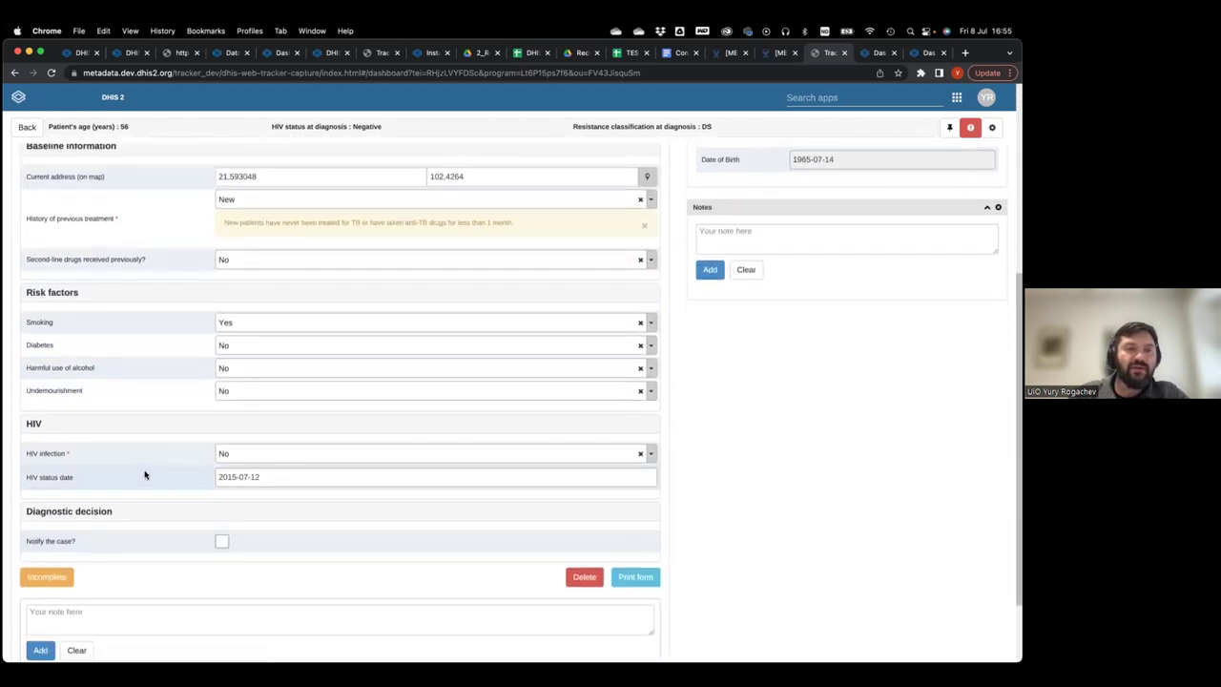
pyautogui.scroll(5, 144, 471)
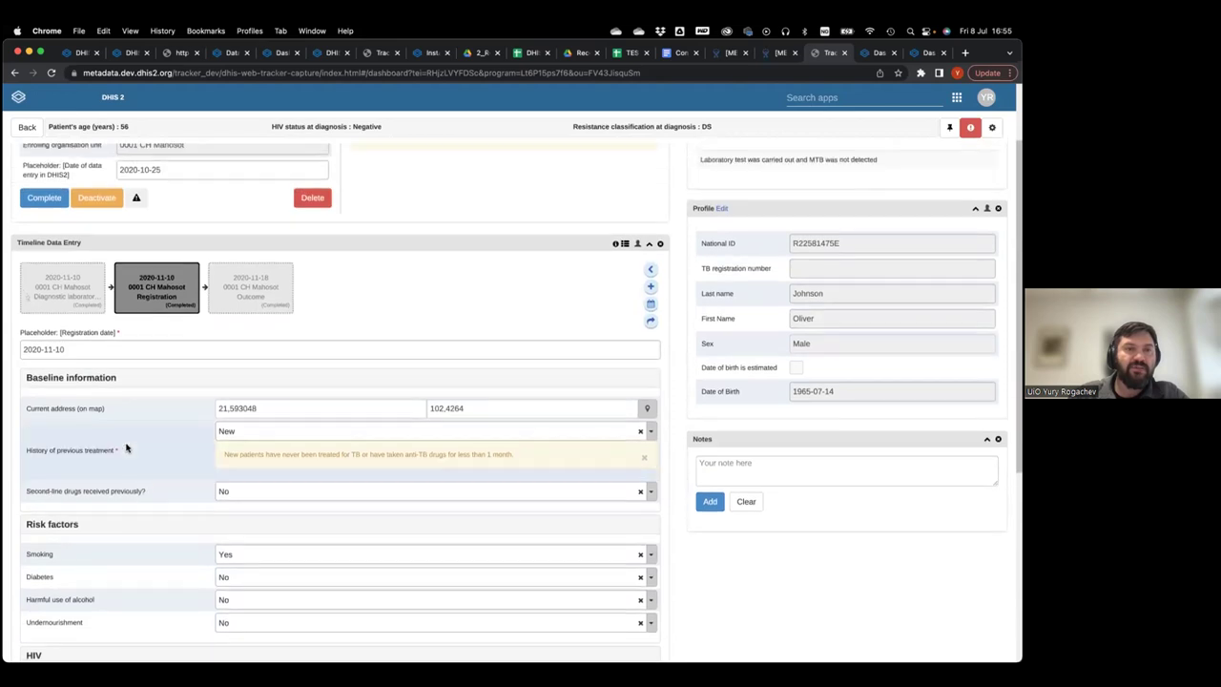
# Step: Open the Diagnostic laboratory results stage and examine its sample information, sputum smear microscopy and Xpert MTB/RIF entries
pyautogui.click(62, 286)
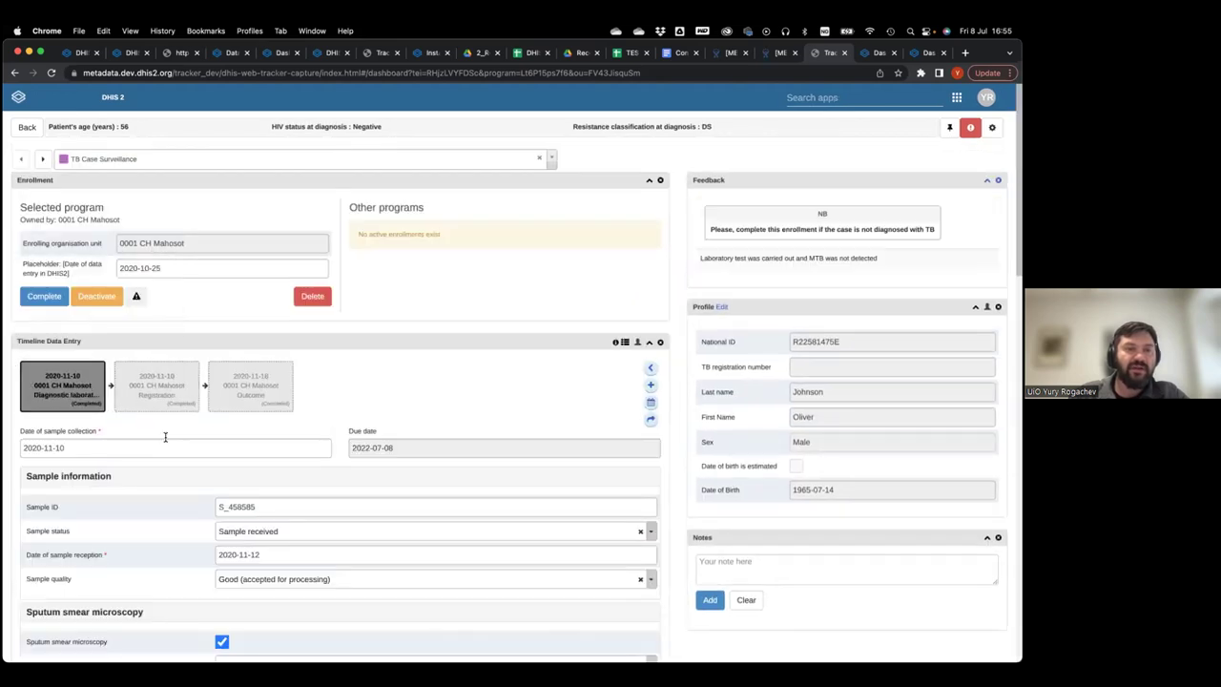
pyautogui.scroll(-1, 109, 495)
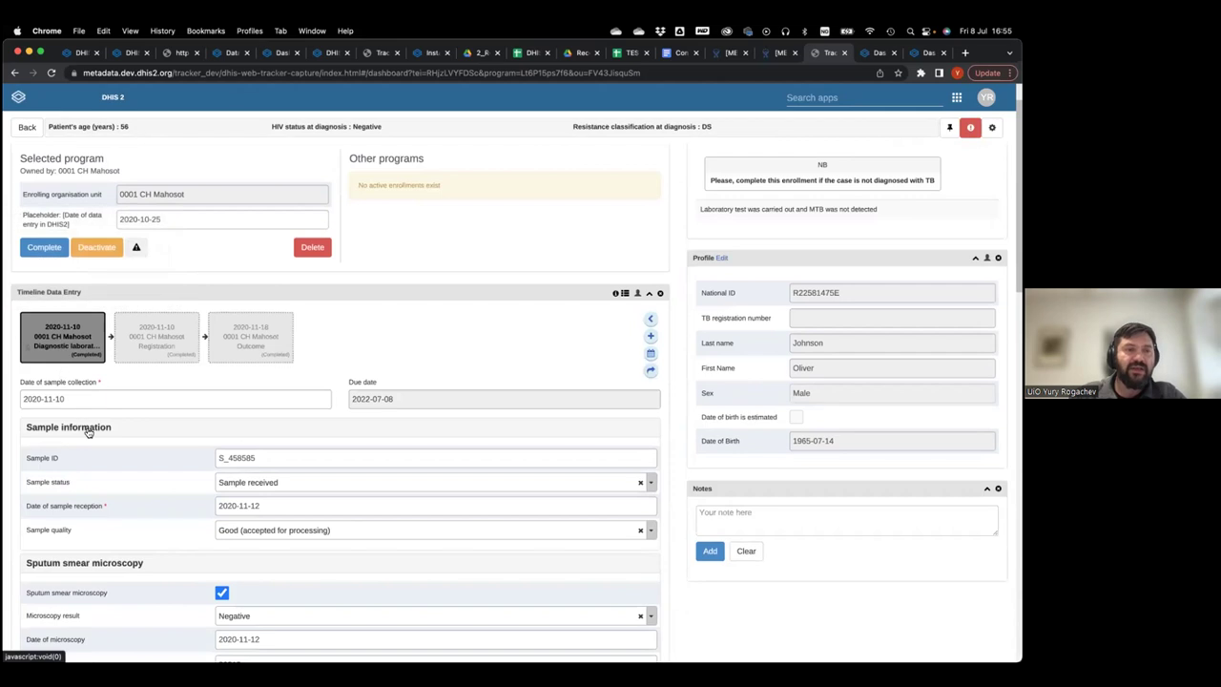
pyautogui.scroll(5, 86, 431)
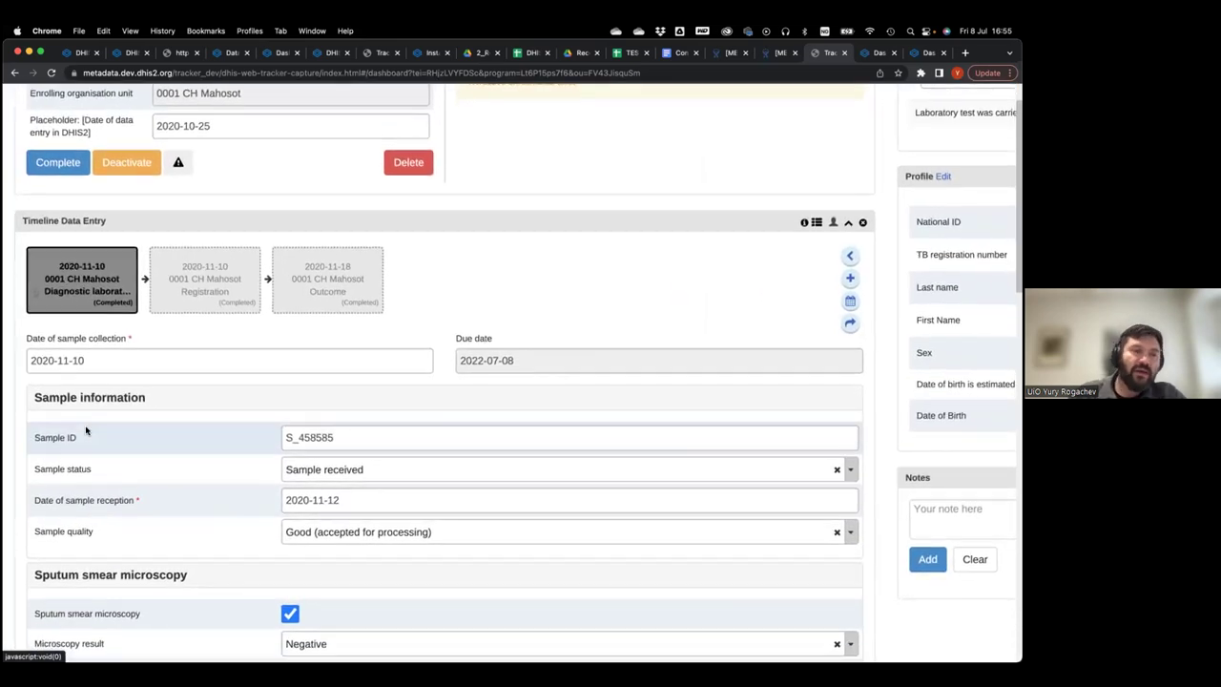
pyautogui.scroll(-4, 204, 414)
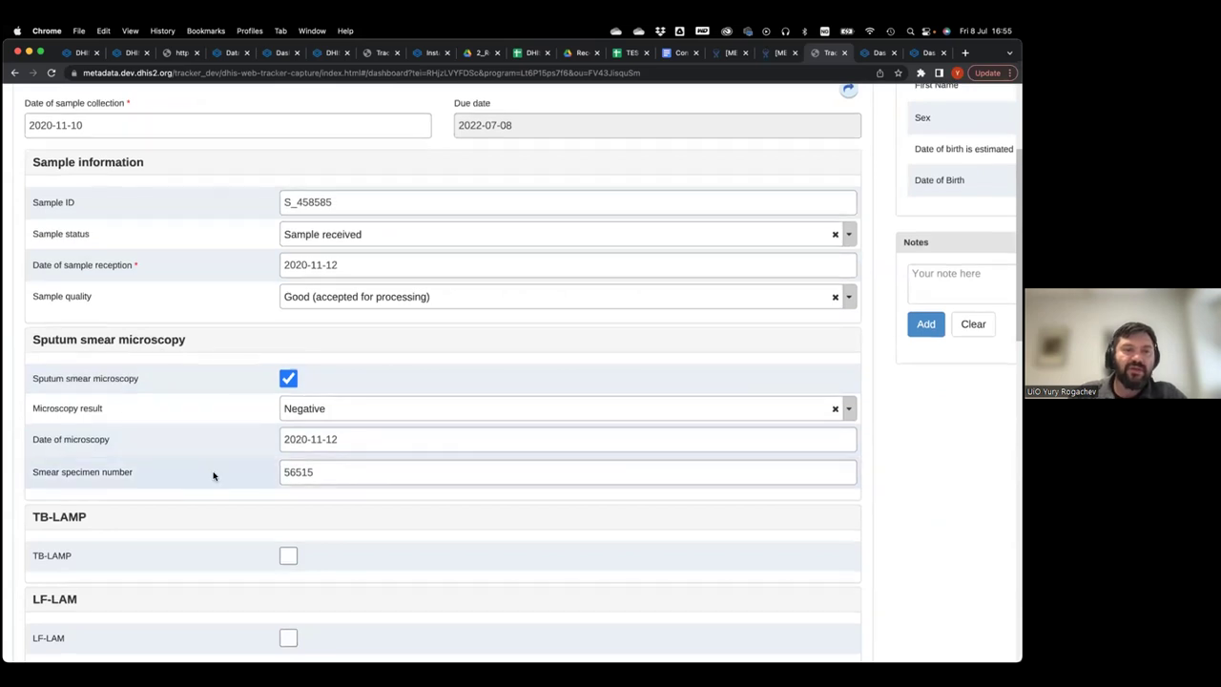
pyautogui.scroll(-5, 213, 475)
pyautogui.scroll(-1, 214, 475)
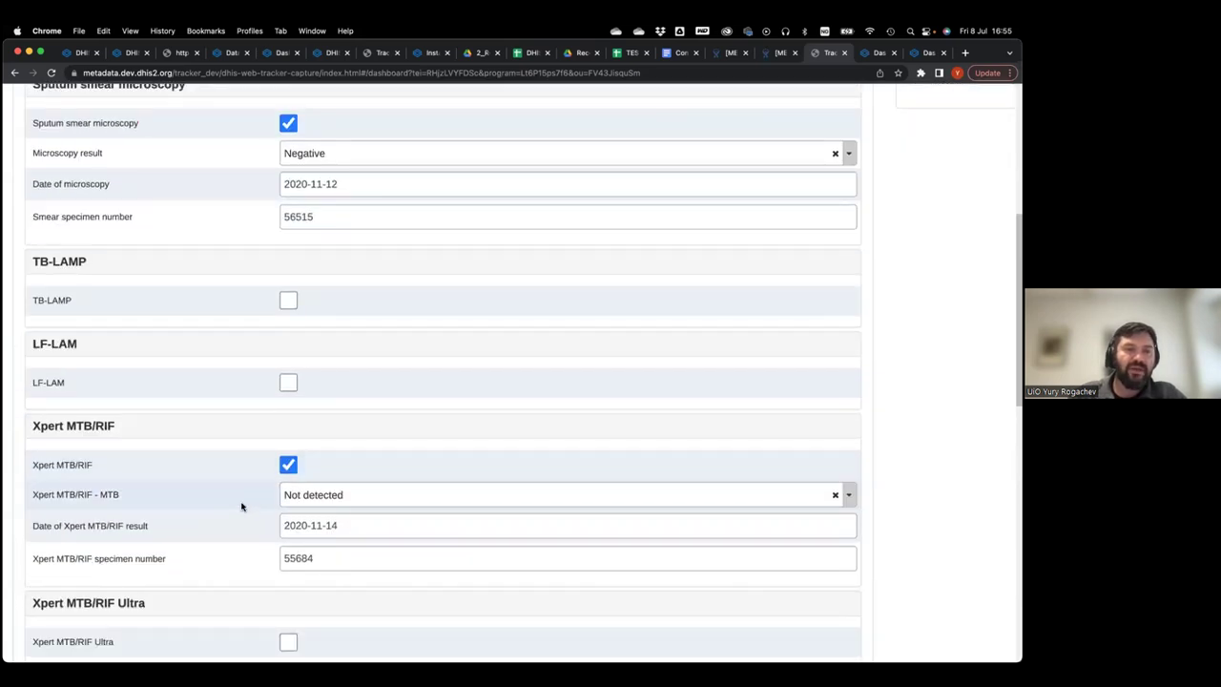
pyautogui.scroll(-1, 239, 504)
pyautogui.press('super+minus')
pyautogui.scroll(9, 241, 508)
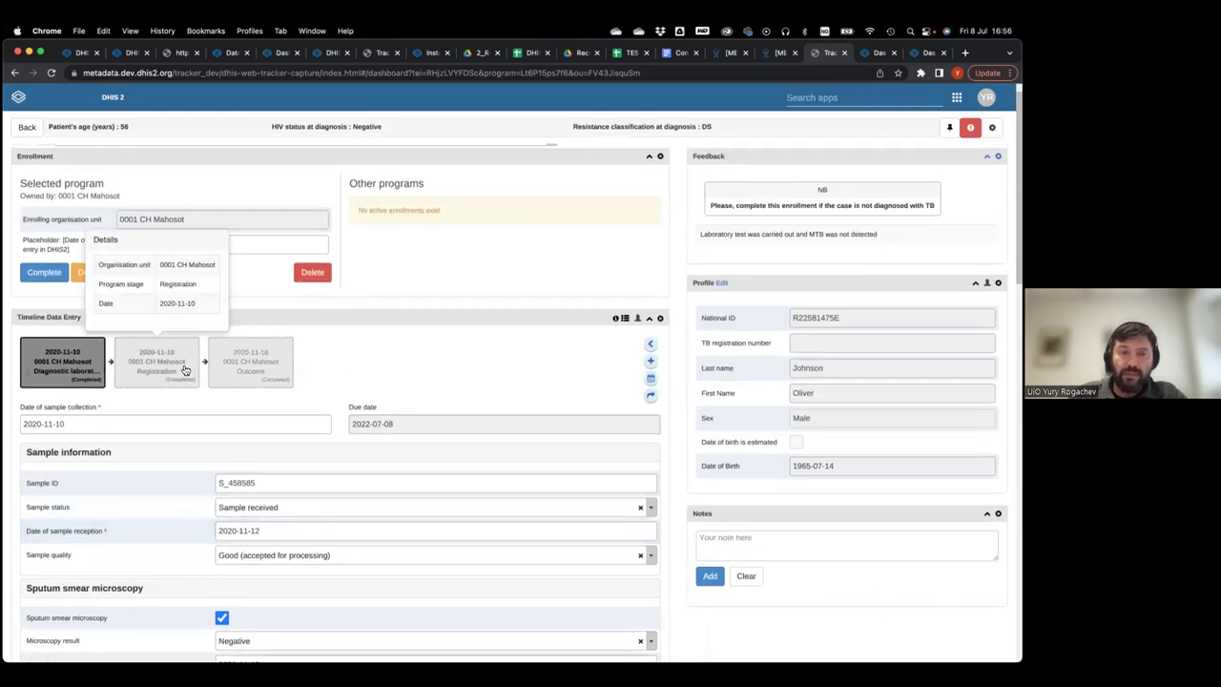
# Step: Examine the feedback note about completing the enrollment if the case is not diagnosed with TB
pyautogui.moveTo(240, 385)
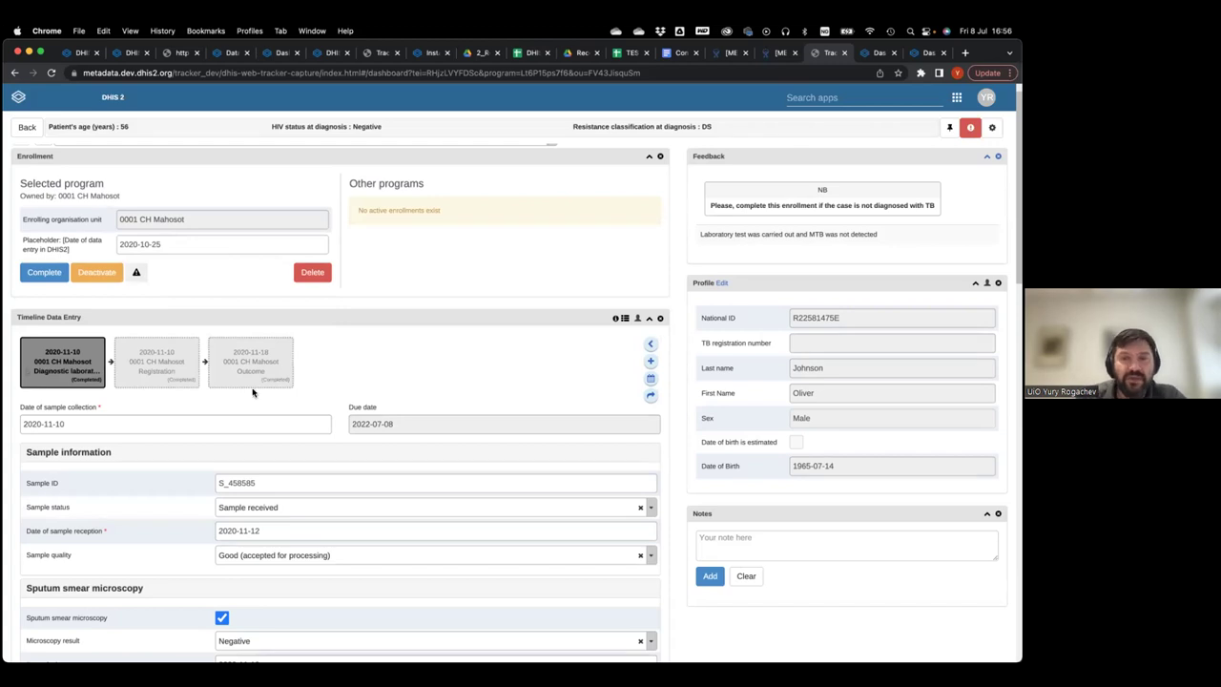
pyautogui.moveTo(737, 206); pyautogui.dragTo(838, 203)
pyautogui.scroll(5, 837, 203)
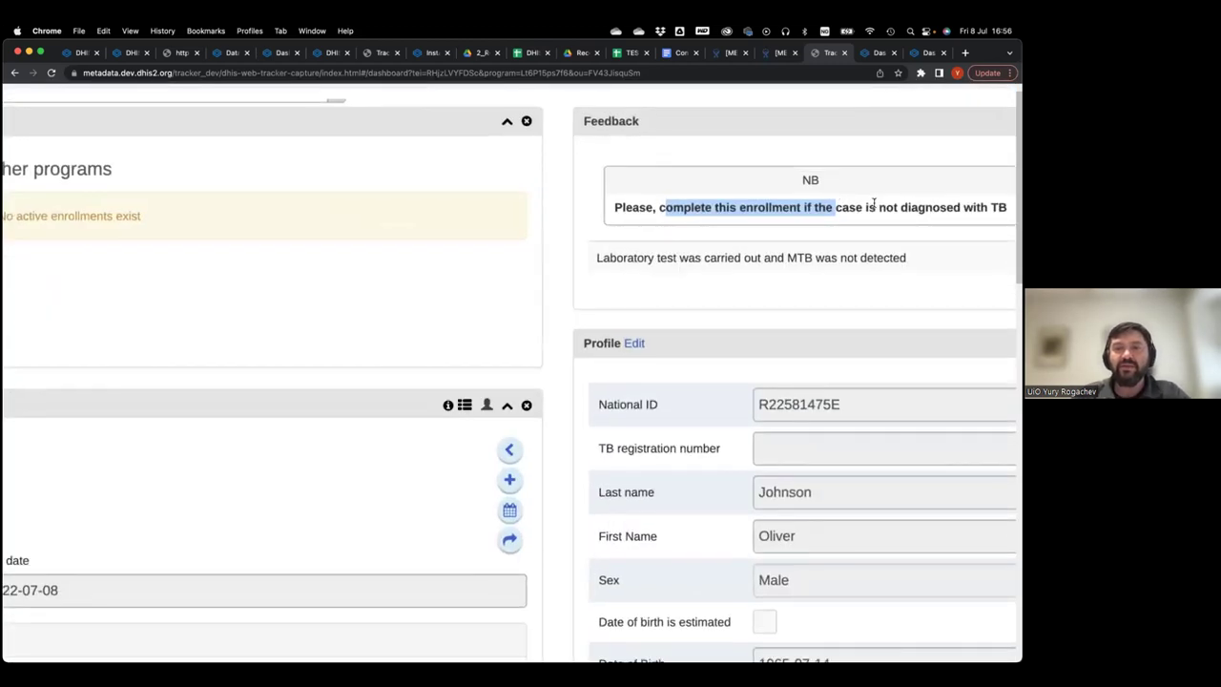
pyautogui.click(874, 204)
pyautogui.scroll(-5, 445, 323)
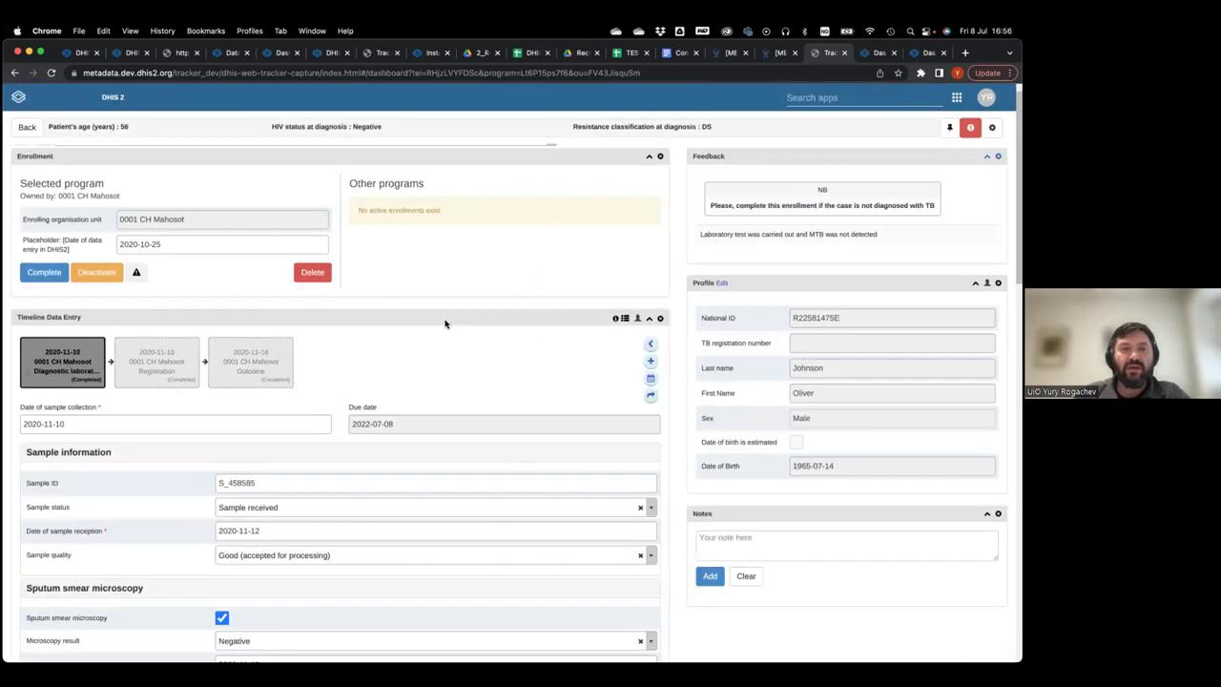
# Step: Open the patient's Outcome stage and examine its denotification details
pyautogui.click(243, 377)
pyautogui.scroll(-1, 257, 406)
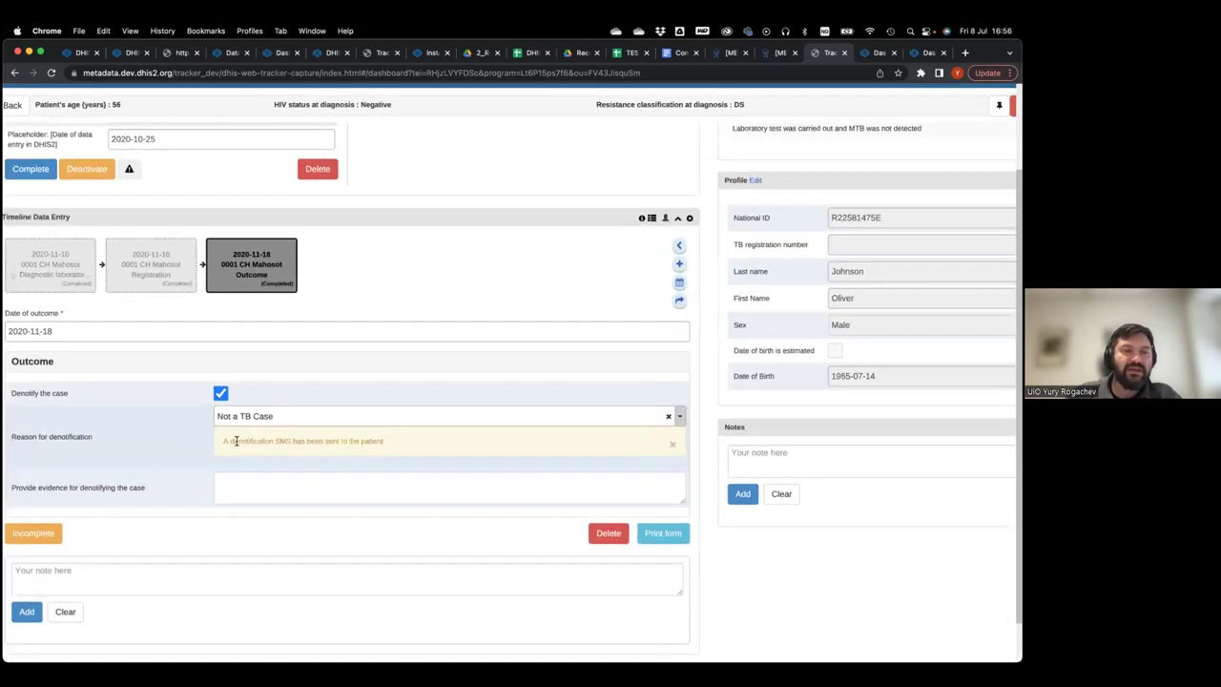
# Step: Complete the denotified patient's TB Case Surveillance enrollment and confirm the completion
pyautogui.scroll(3, 229, 477)
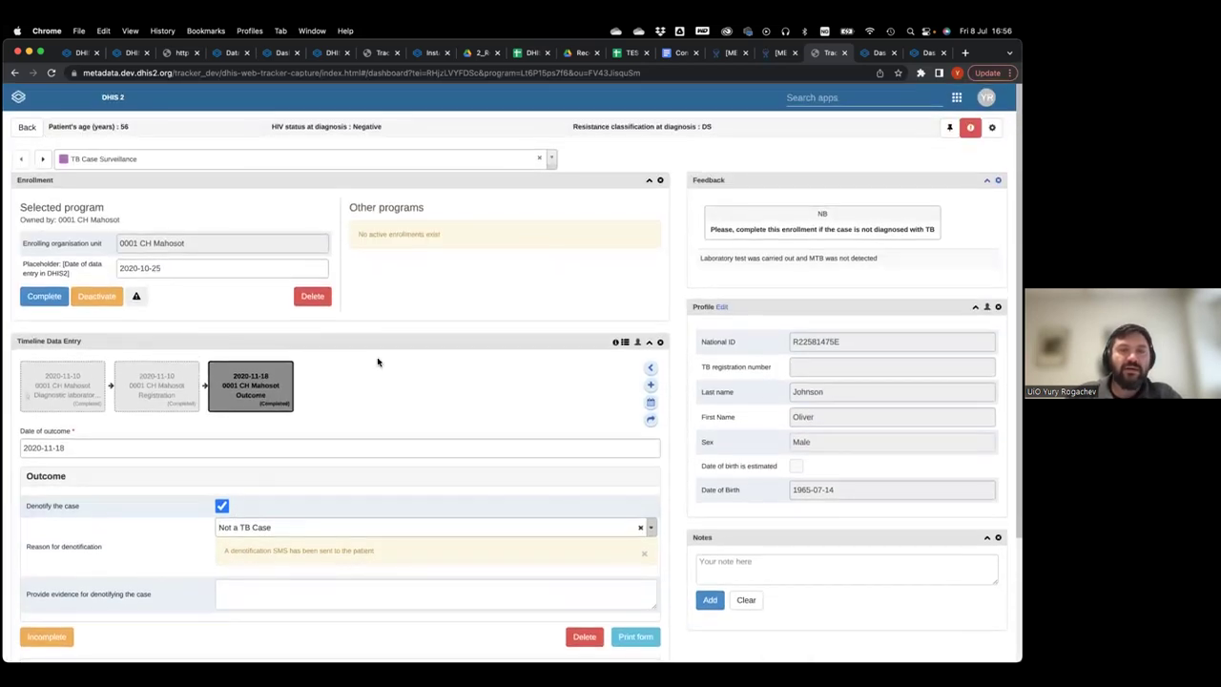
pyautogui.click(48, 299)
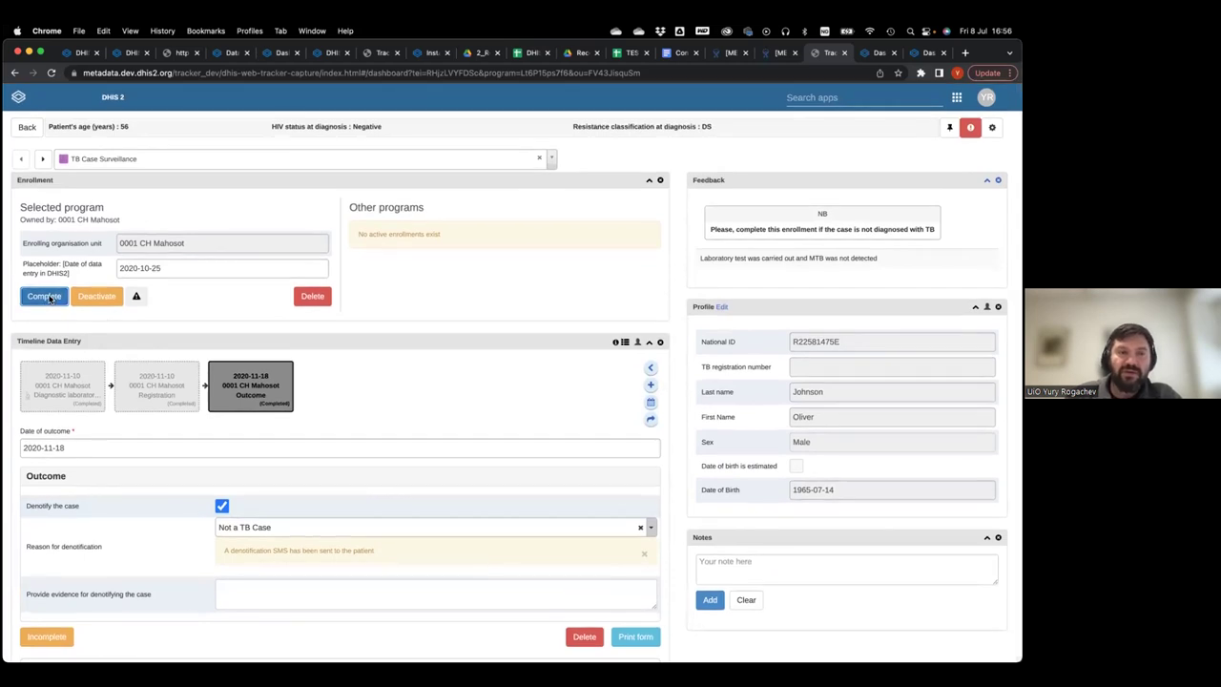
pyautogui.click(647, 230)
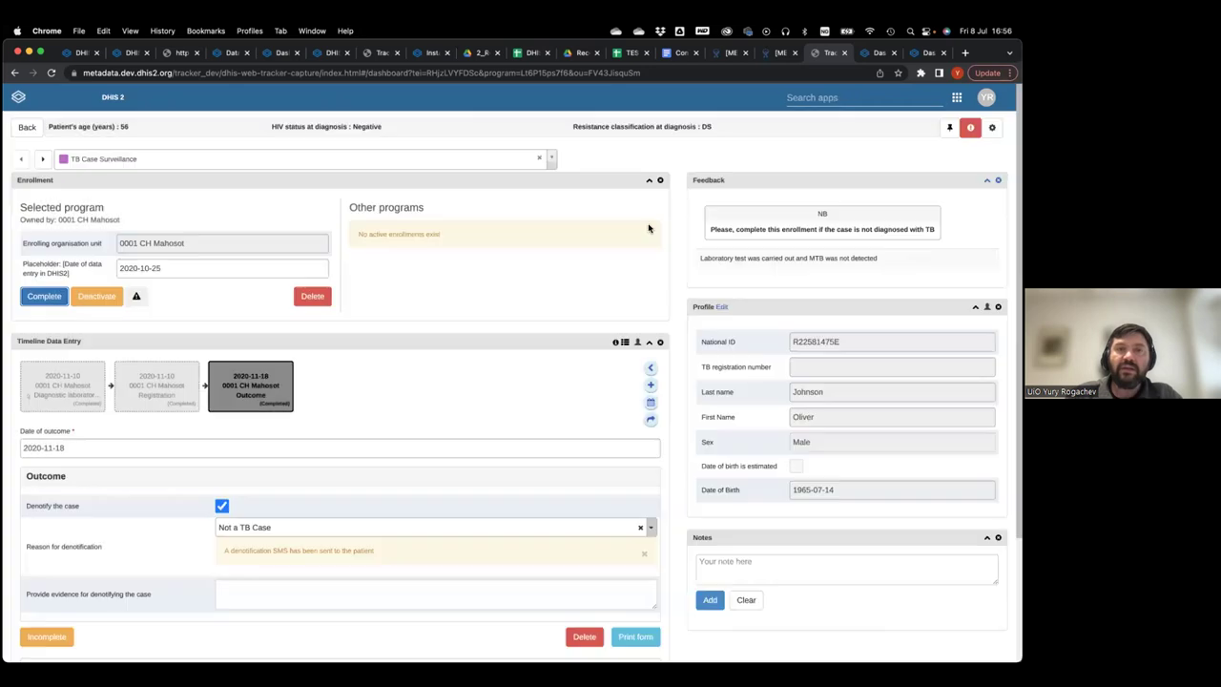
# Step: Return to the patient lists and open the patient in the Enrollment completion pending working list
pyautogui.click(26, 128)
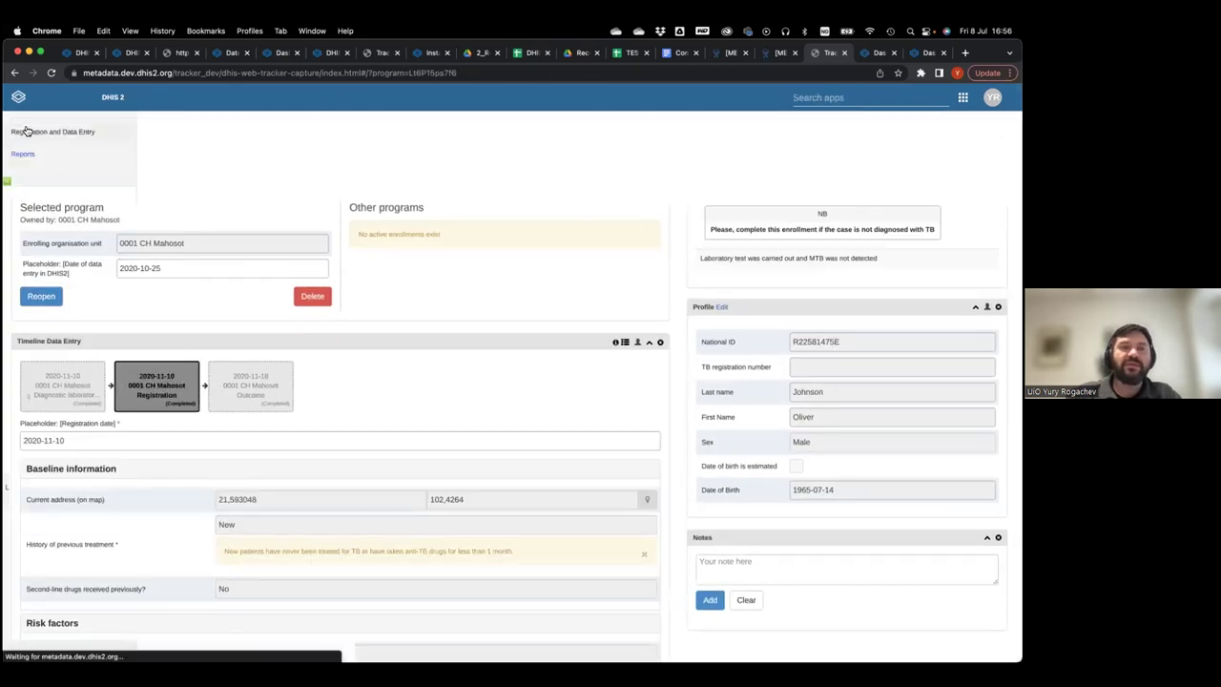
pyautogui.click(288, 159)
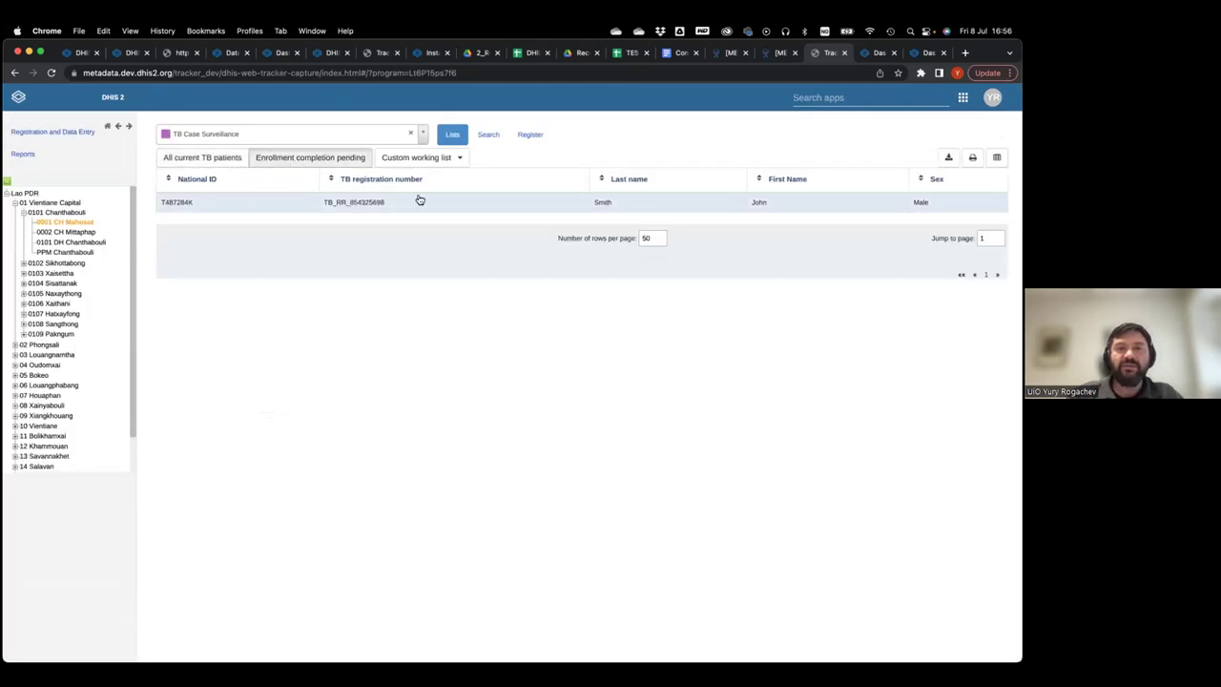
pyautogui.scroll(3, 442, 202)
pyautogui.scroll(-3, 443, 202)
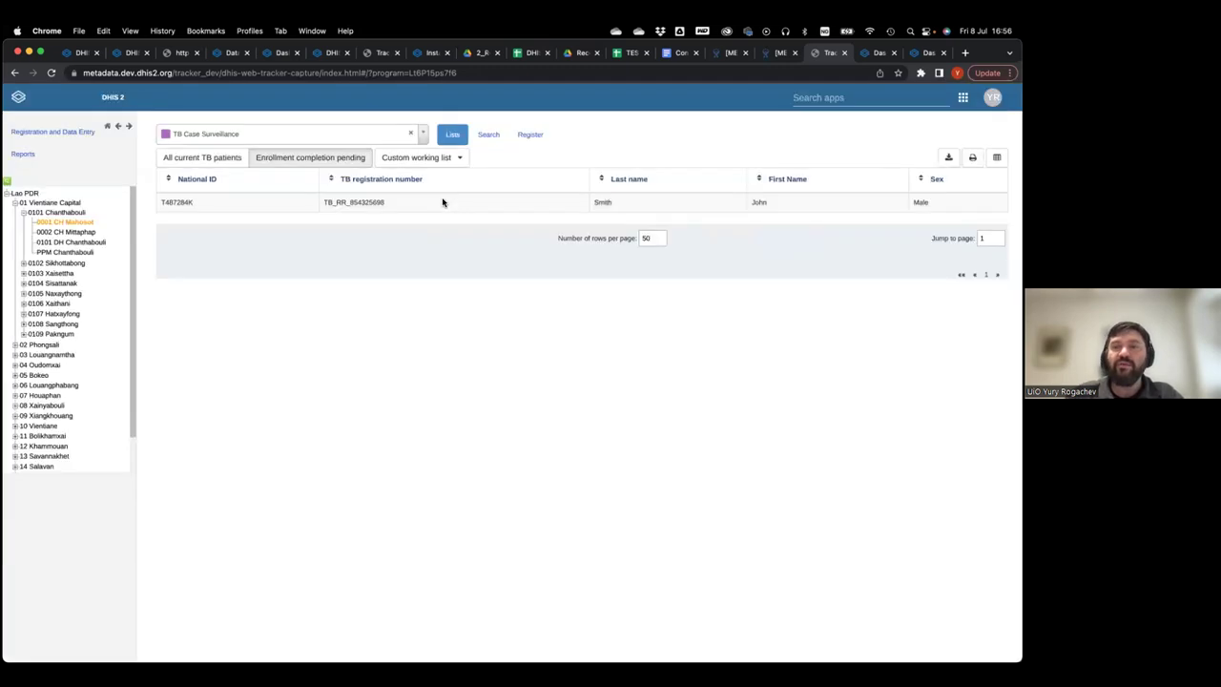
pyautogui.click(379, 202)
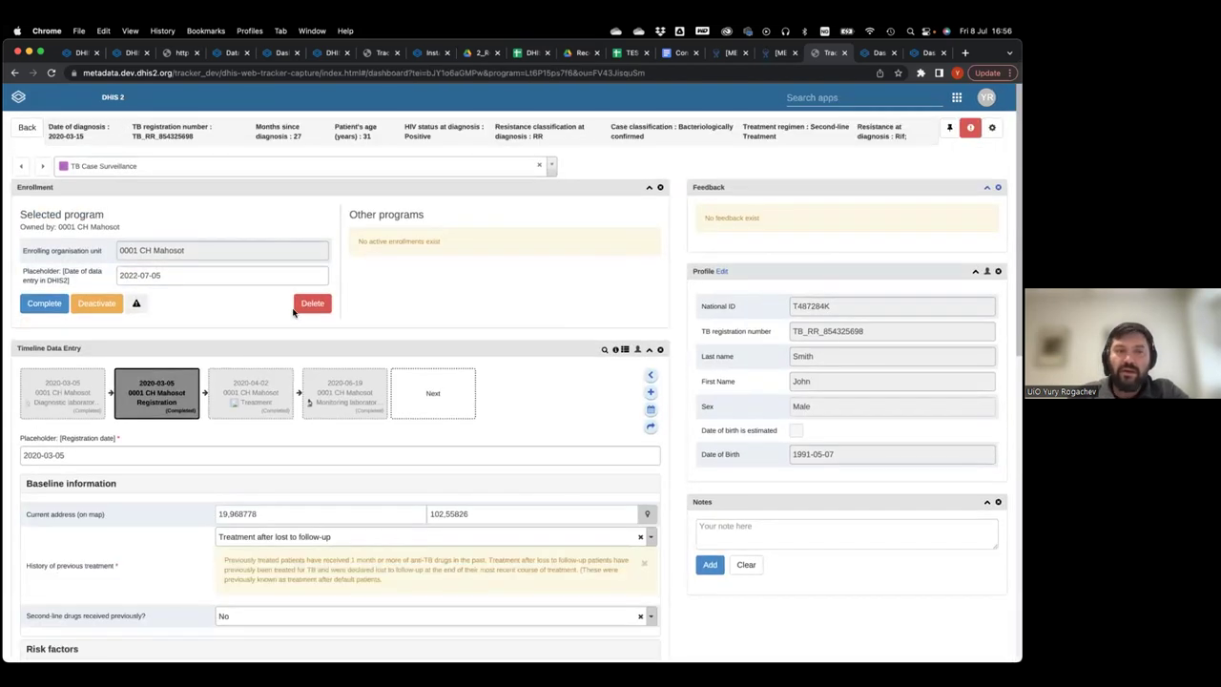
# Step: Examine the Registration stage's treatment history, risk factors, HIV and diagnostic decision sections, including the diagnosis and notification dates
pyautogui.moveTo(89, 407)
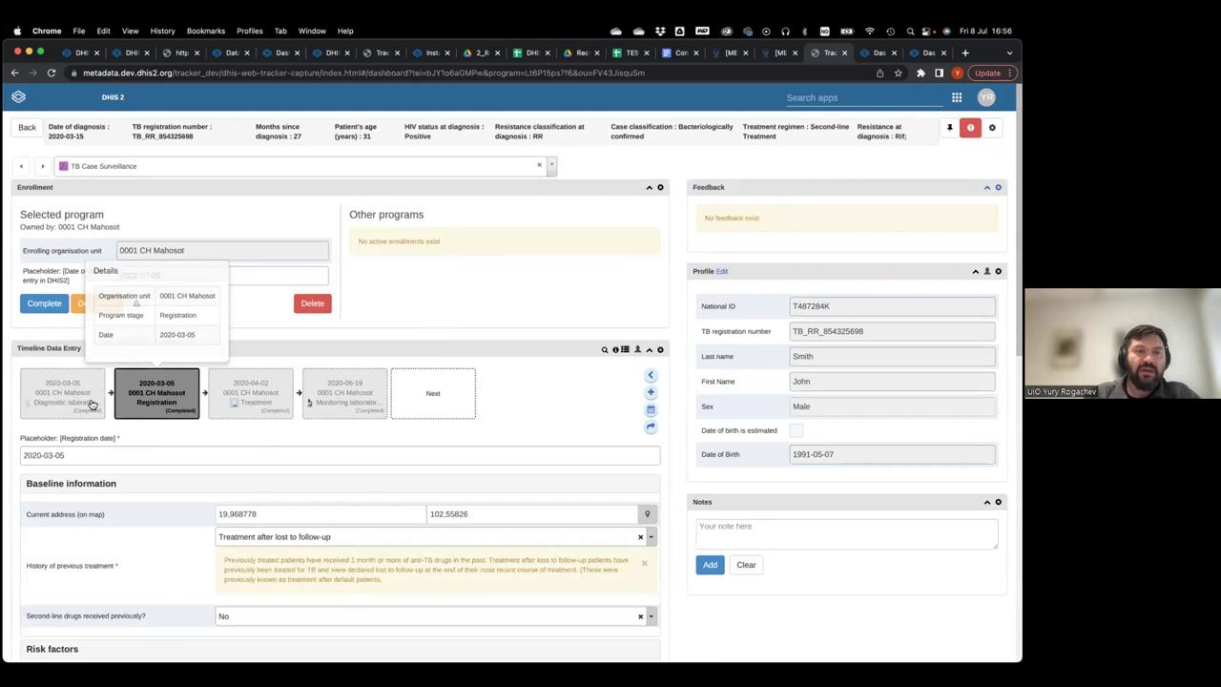
pyautogui.scroll(-3, 131, 425)
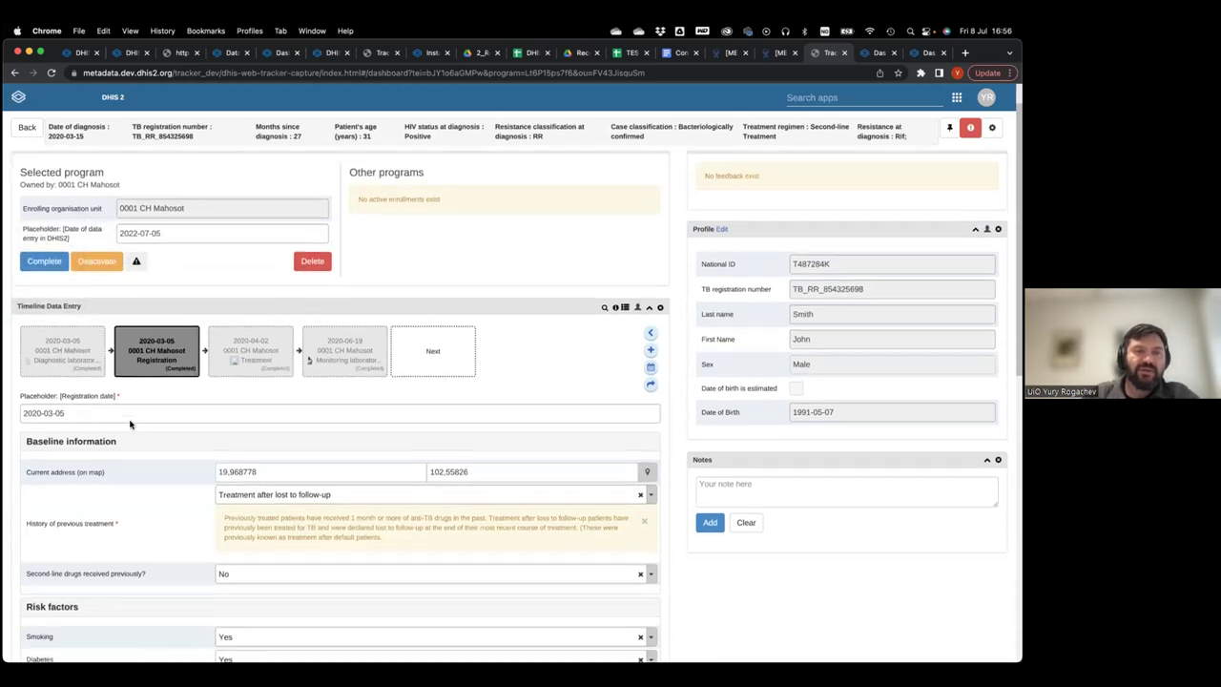
pyautogui.scroll(-2, 240, 431)
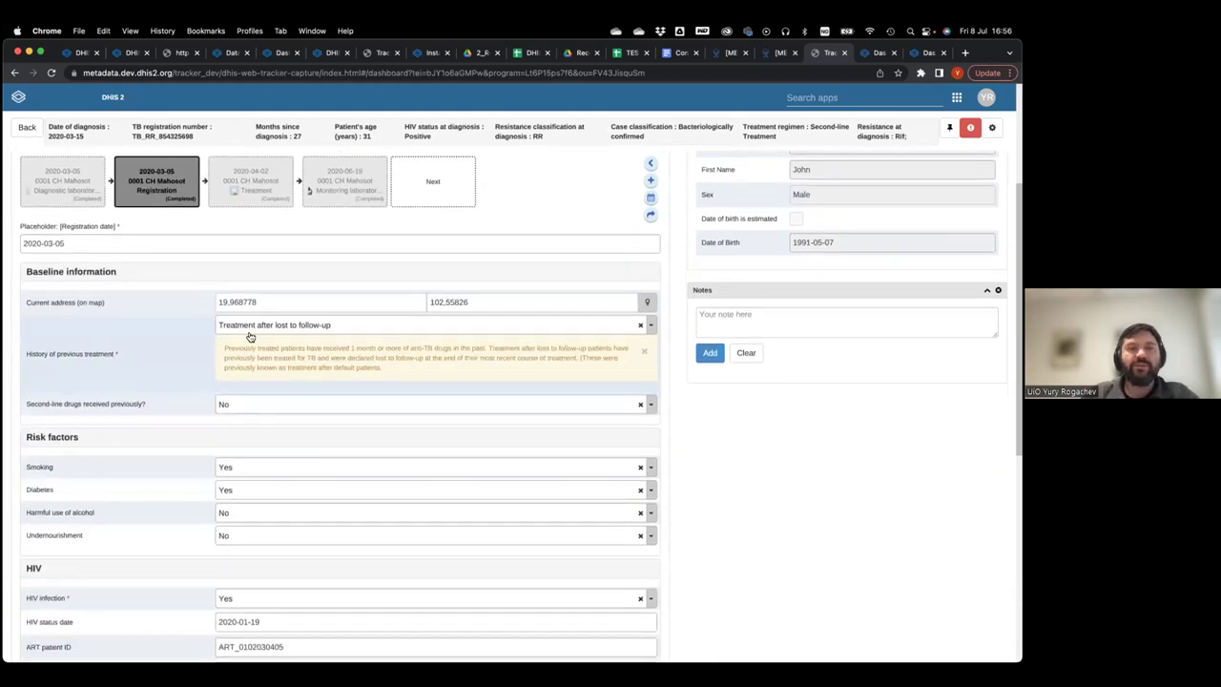
pyautogui.scroll(5, 250, 335)
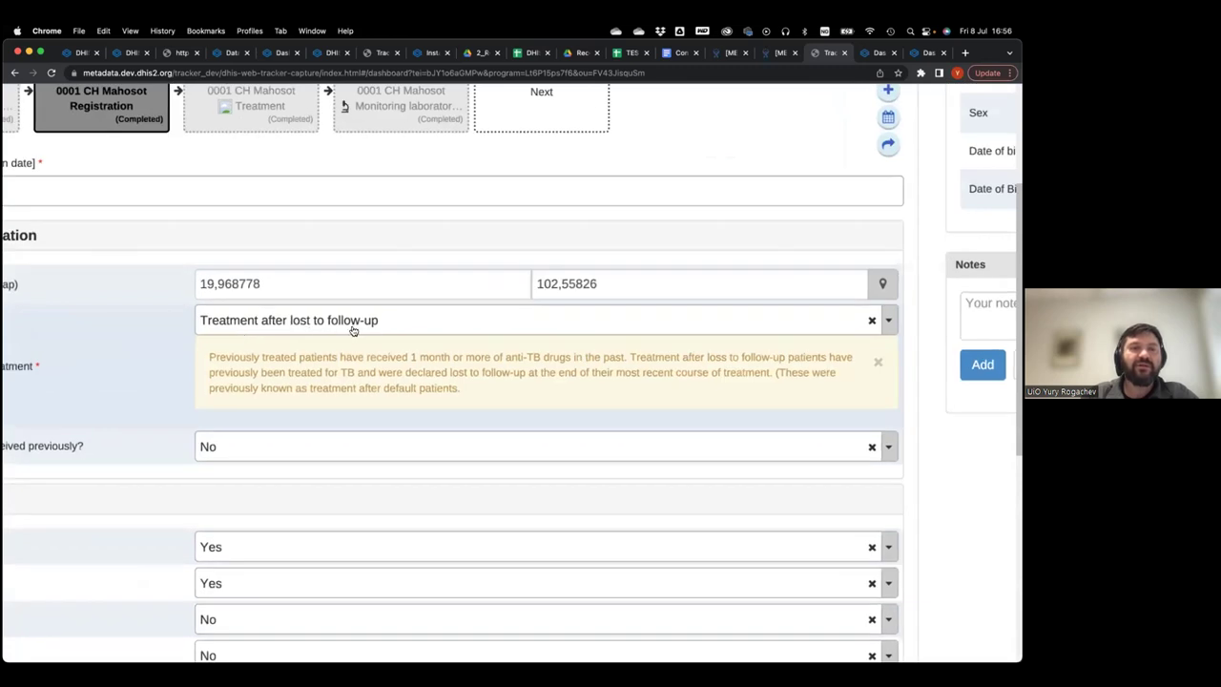
pyautogui.scroll(-5, 148, 425)
pyautogui.scroll(-5, 147, 422)
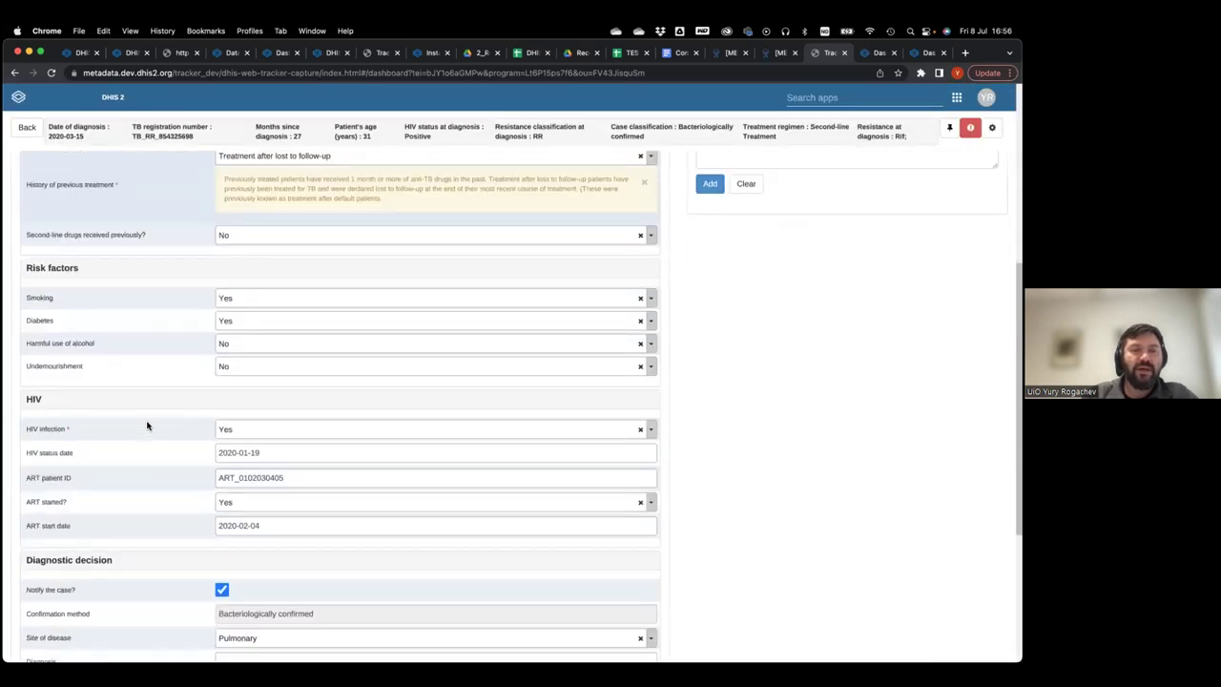
pyautogui.scroll(-3, 162, 487)
pyautogui.scroll(5, 161, 486)
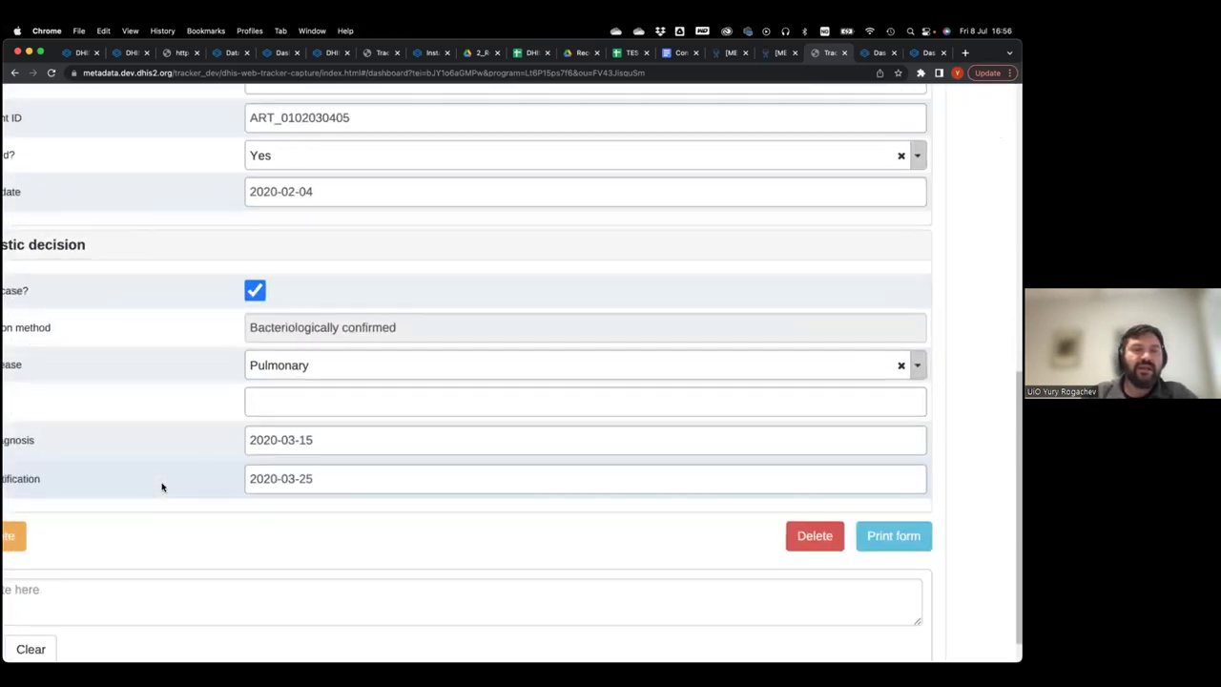
pyautogui.hscroll(-1, 161, 487)
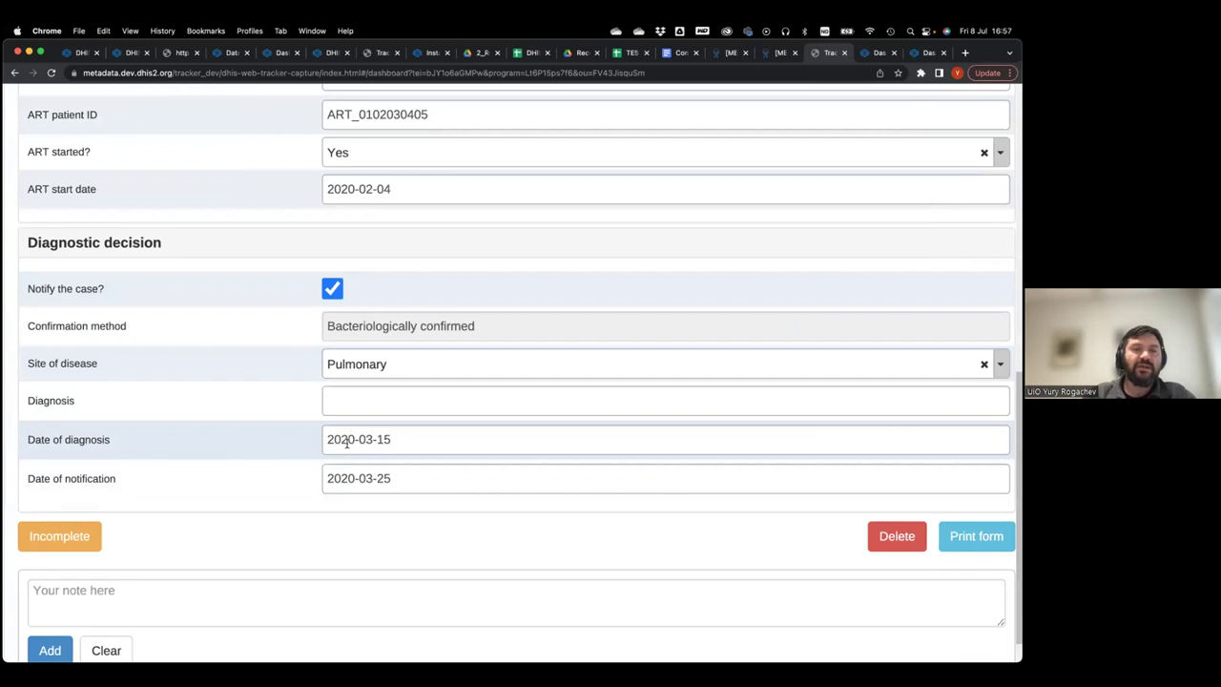
pyautogui.scroll(1, 346, 443)
pyautogui.scroll(-5, 346, 445)
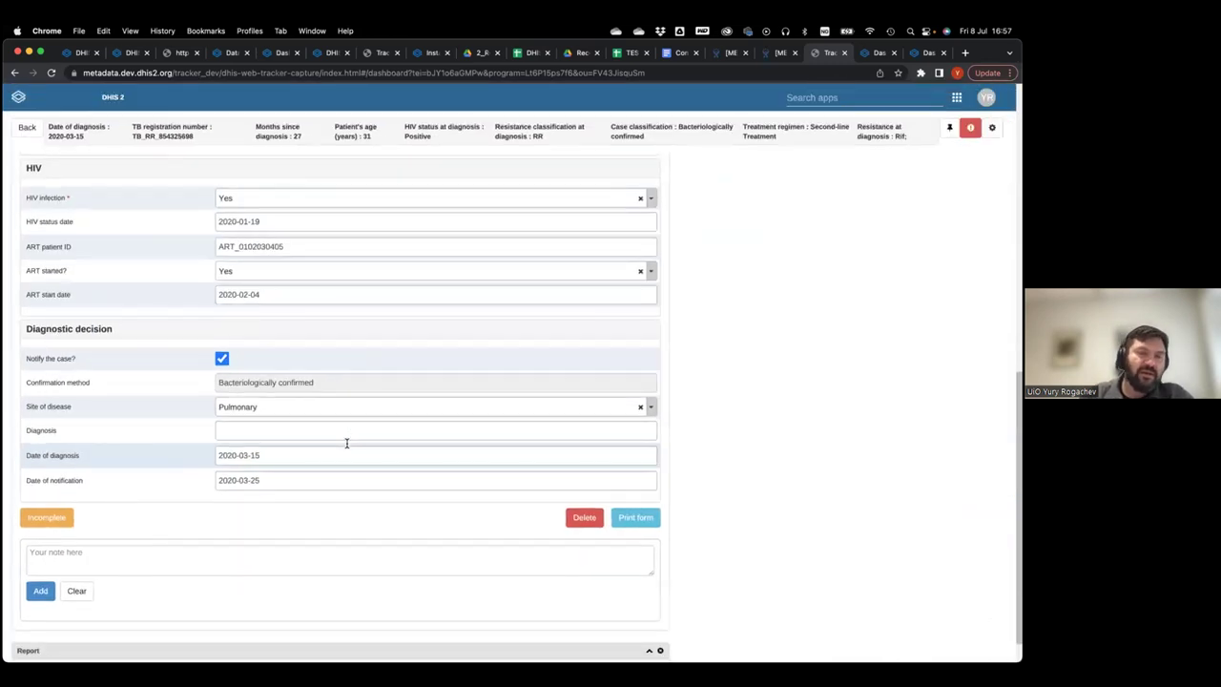
pyautogui.scroll(5, 346, 443)
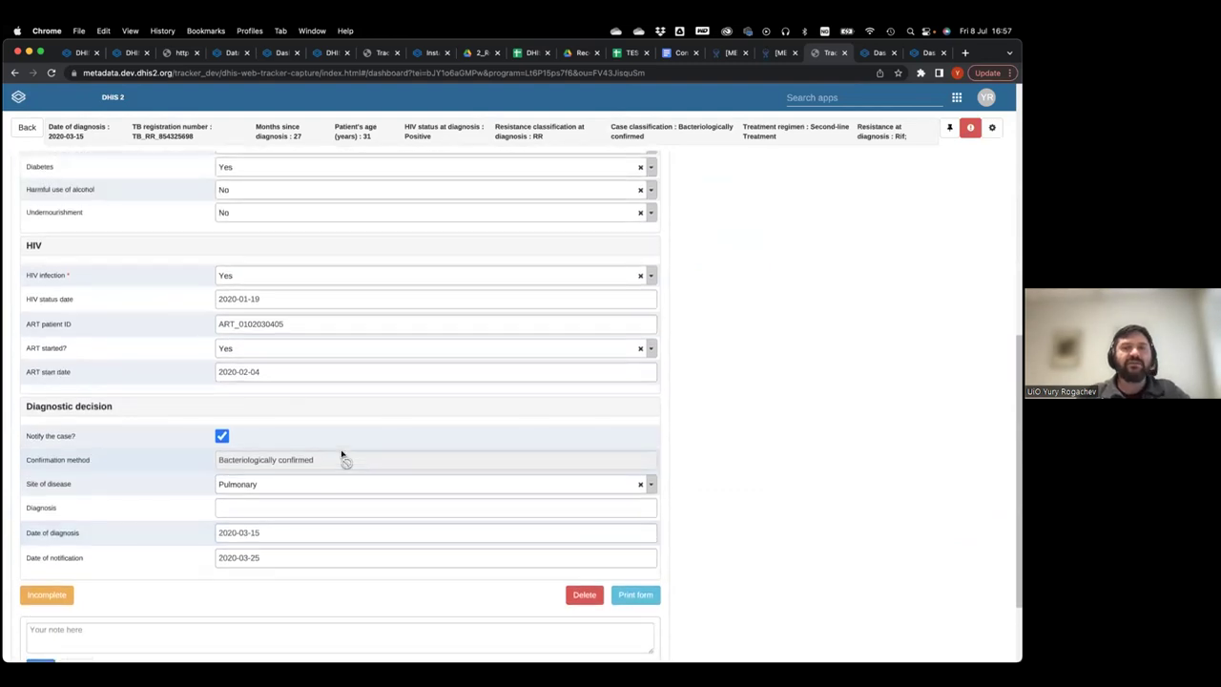
pyautogui.scroll(10, 341, 454)
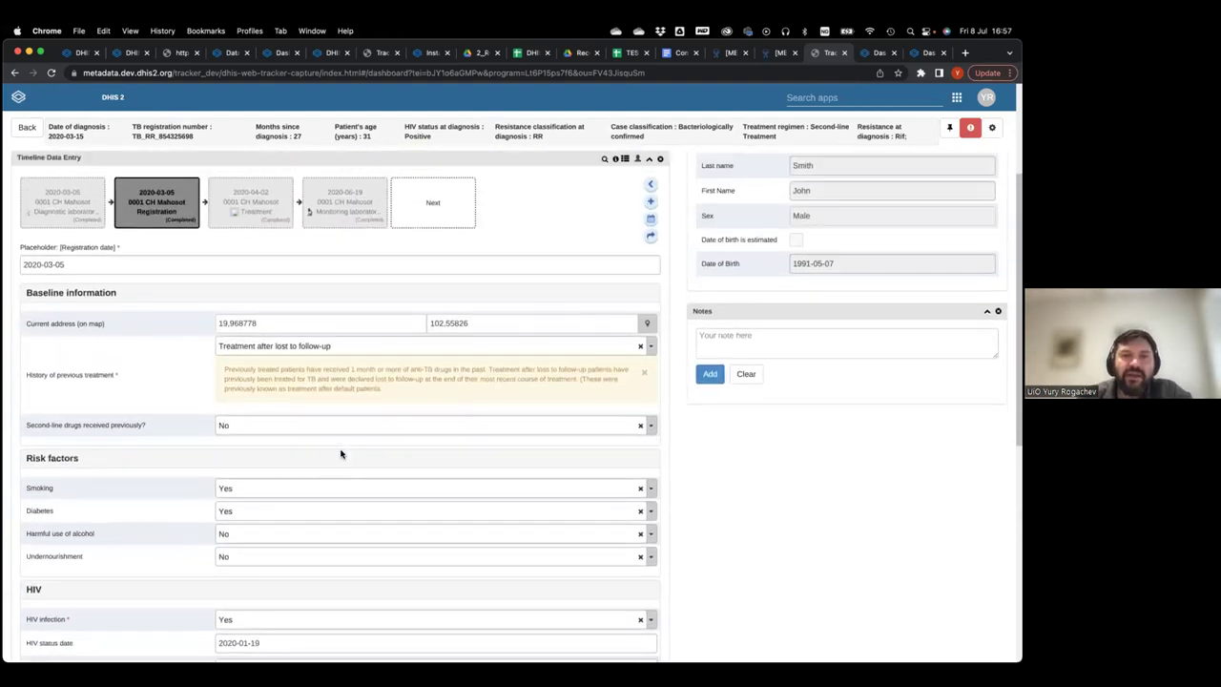
pyautogui.scroll(3, 343, 455)
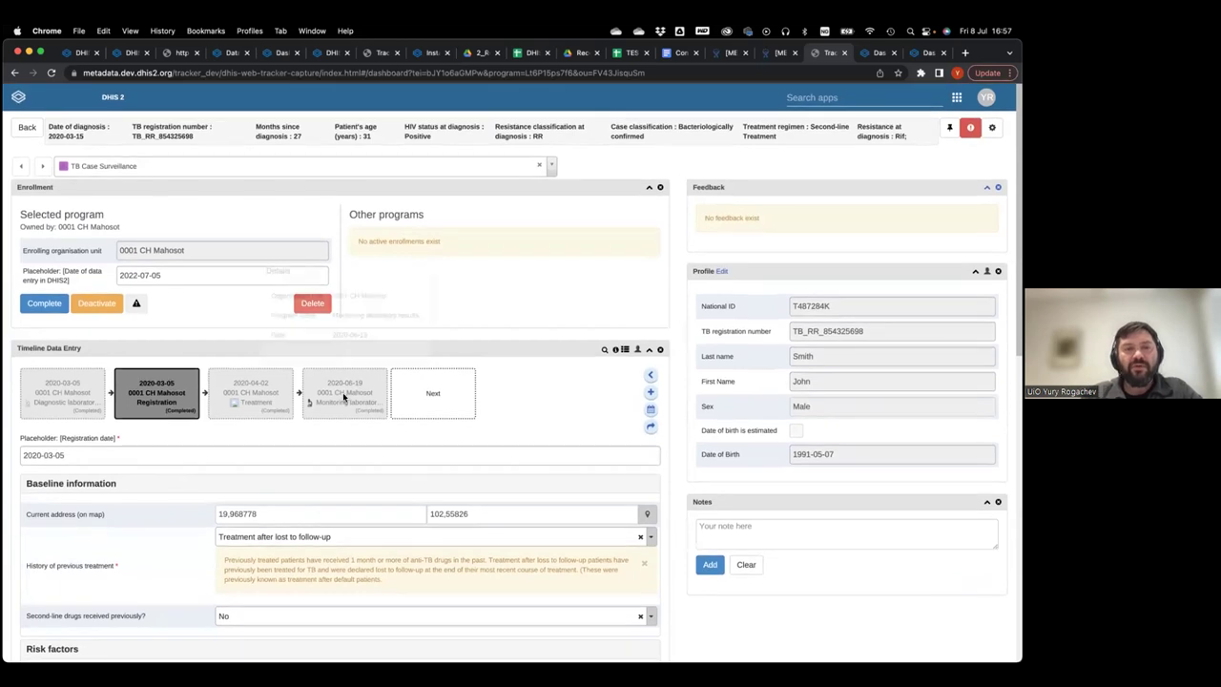
# Step: Open the Treatment stage and examine its drug resistance classification, treatment regimen and treatment status sections
pyautogui.moveTo(259, 363)
pyautogui.moveTo(342, 410)
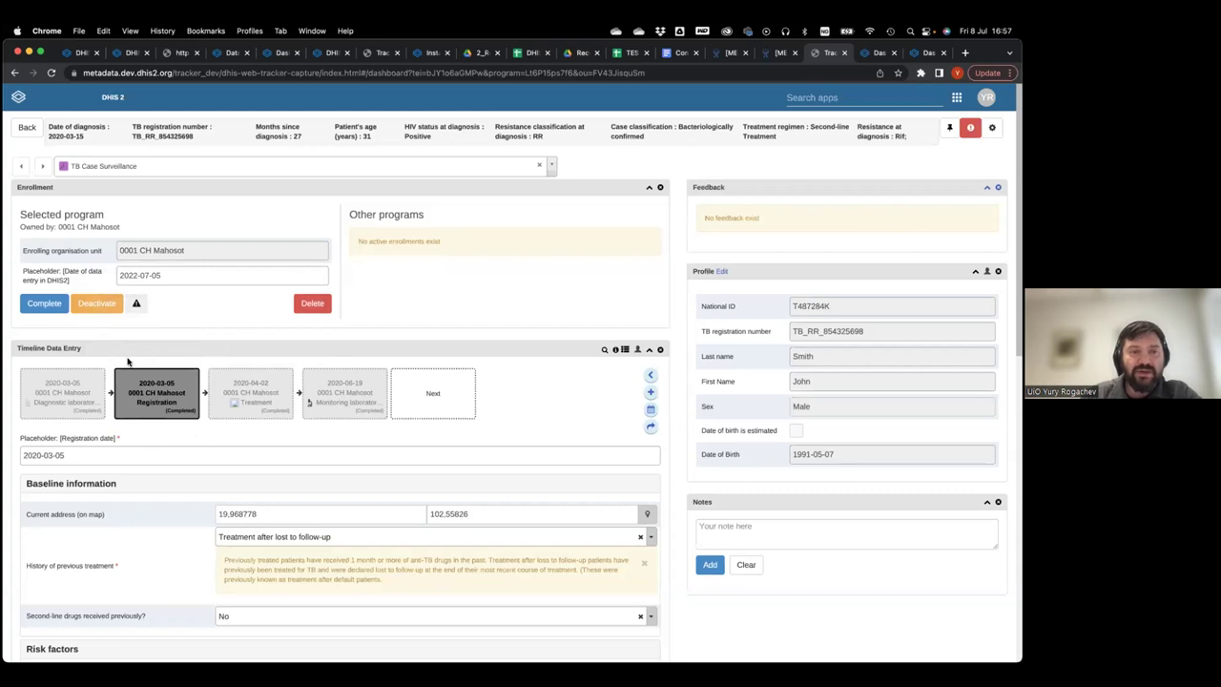
pyautogui.click(254, 406)
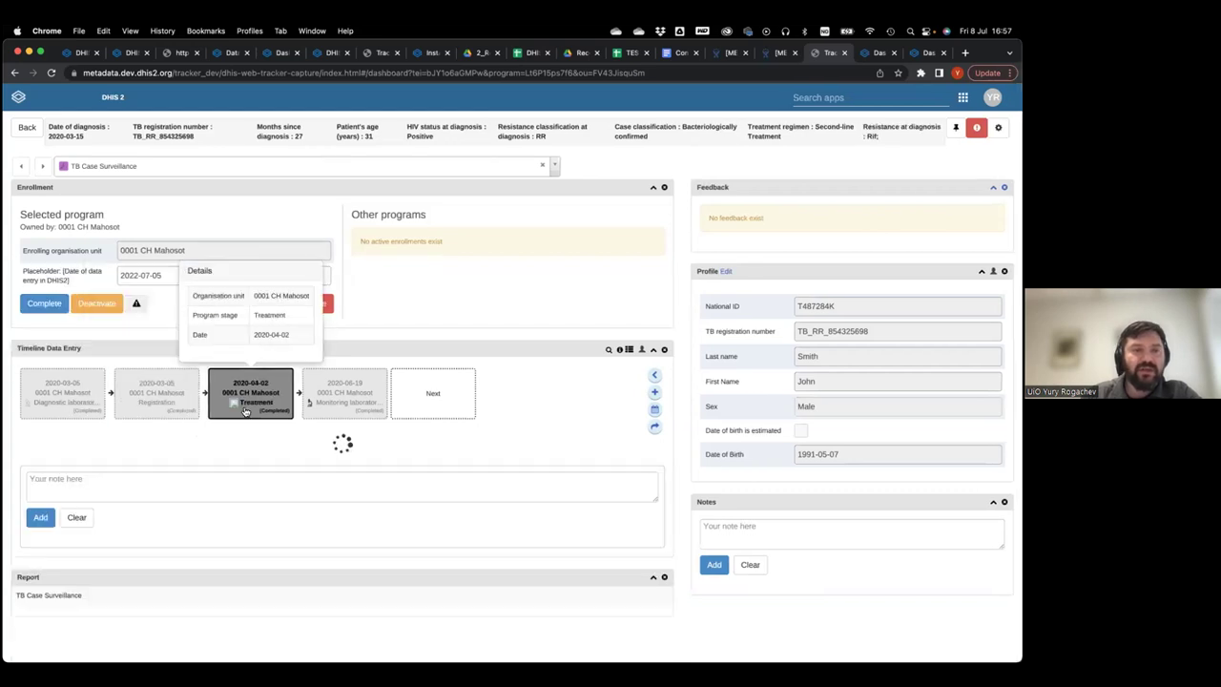
pyautogui.scroll(-5, 239, 504)
pyautogui.scroll(5, 241, 498)
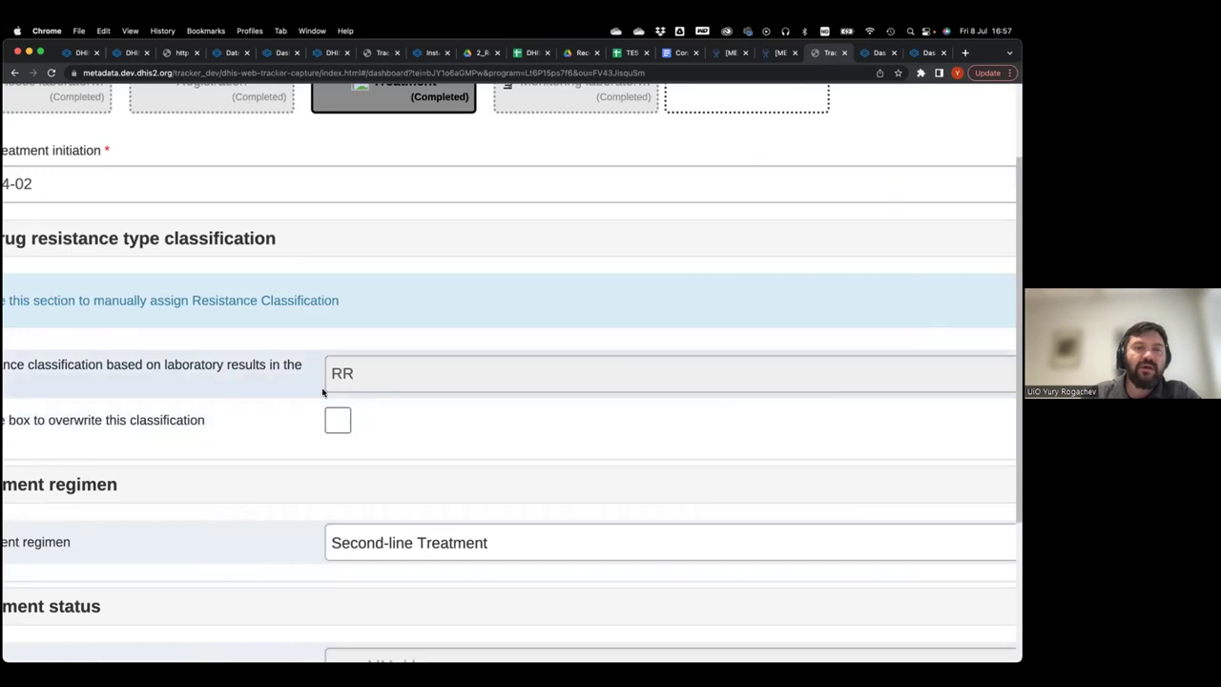
pyautogui.scroll(-2, 350, 390)
pyautogui.scroll(-3, 350, 390)
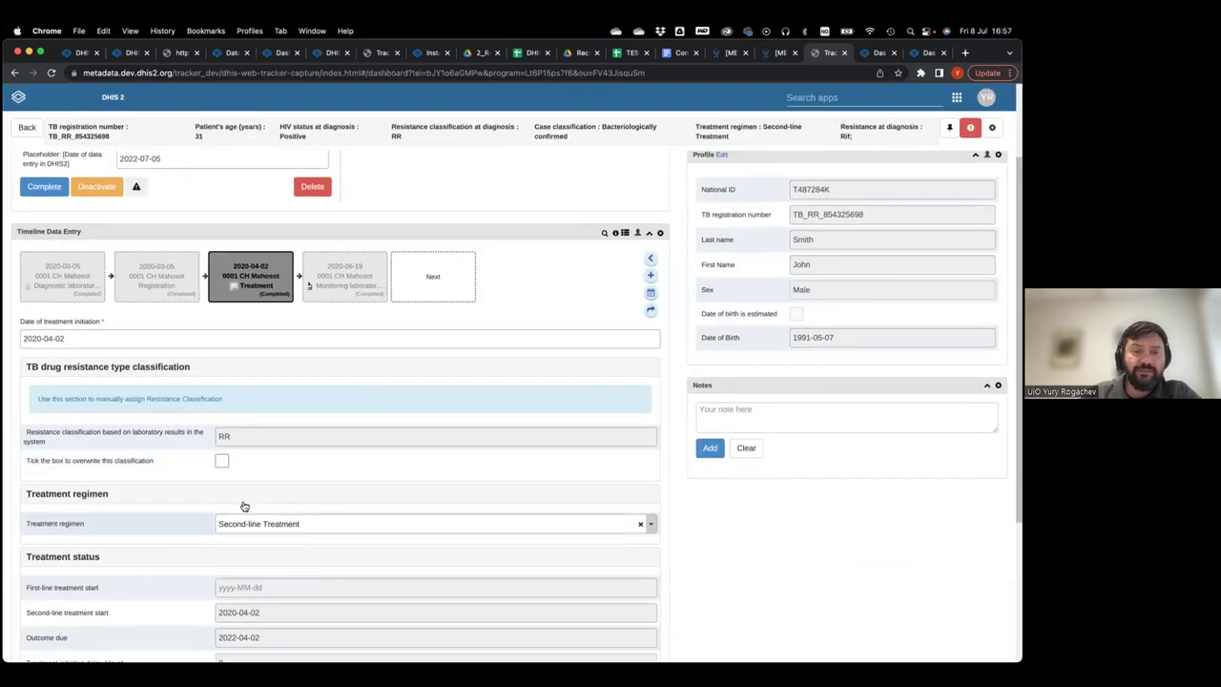
pyautogui.scroll(-1, 242, 507)
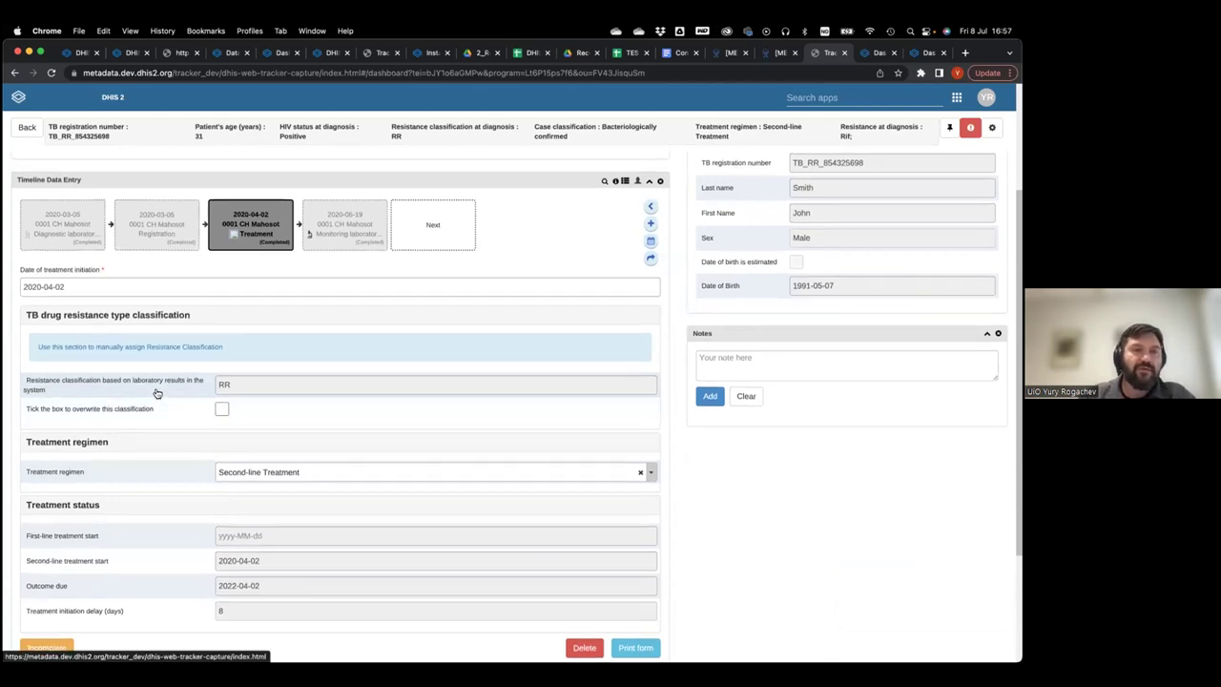
pyautogui.scroll(1, 181, 386)
pyautogui.scroll(2, 200, 381)
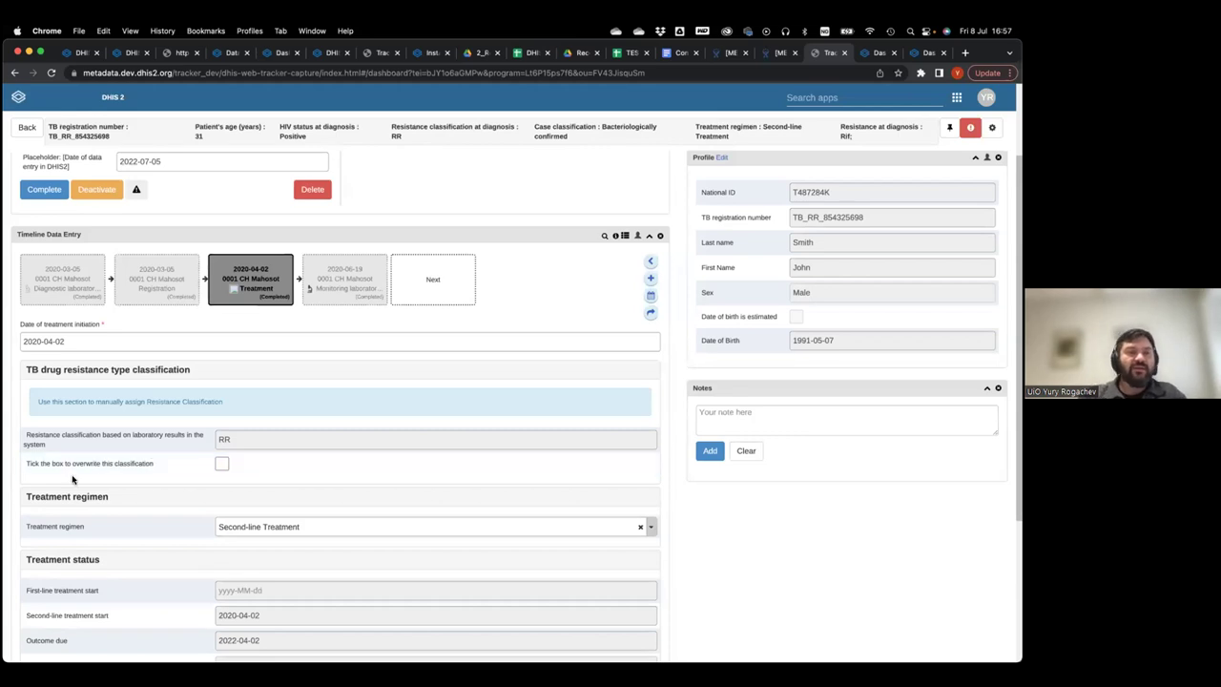
pyautogui.scroll(-3, 55, 614)
pyautogui.scroll(1, 56, 606)
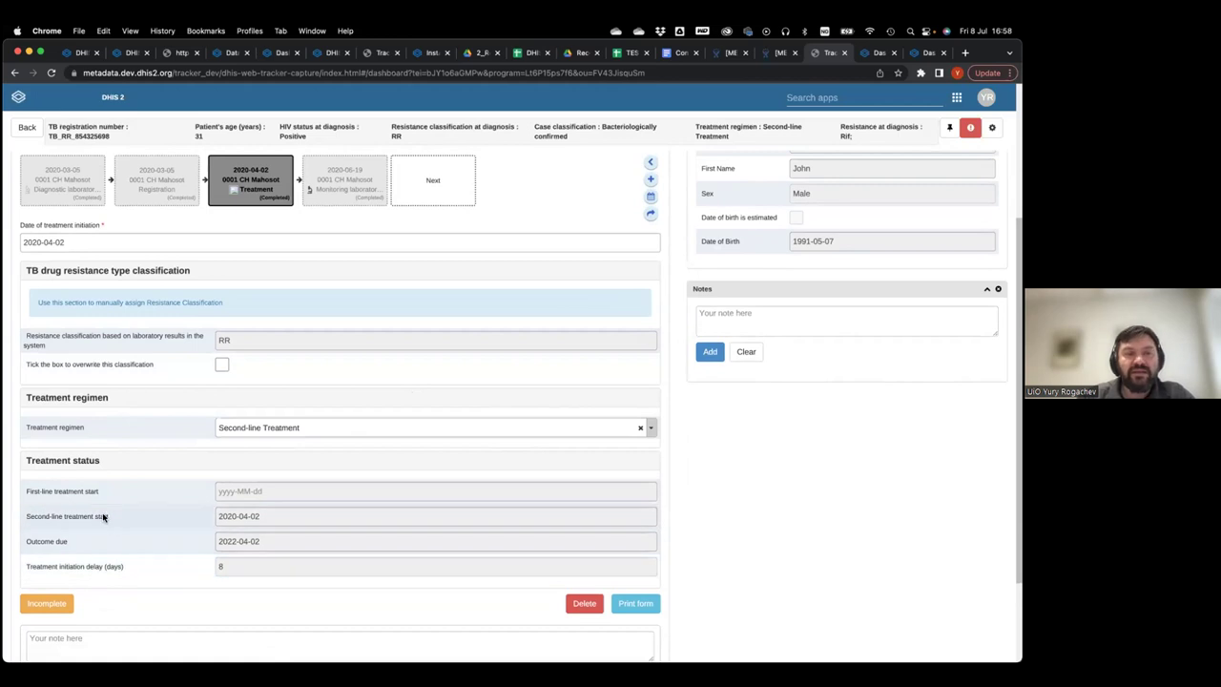
pyautogui.scroll(1, 149, 407)
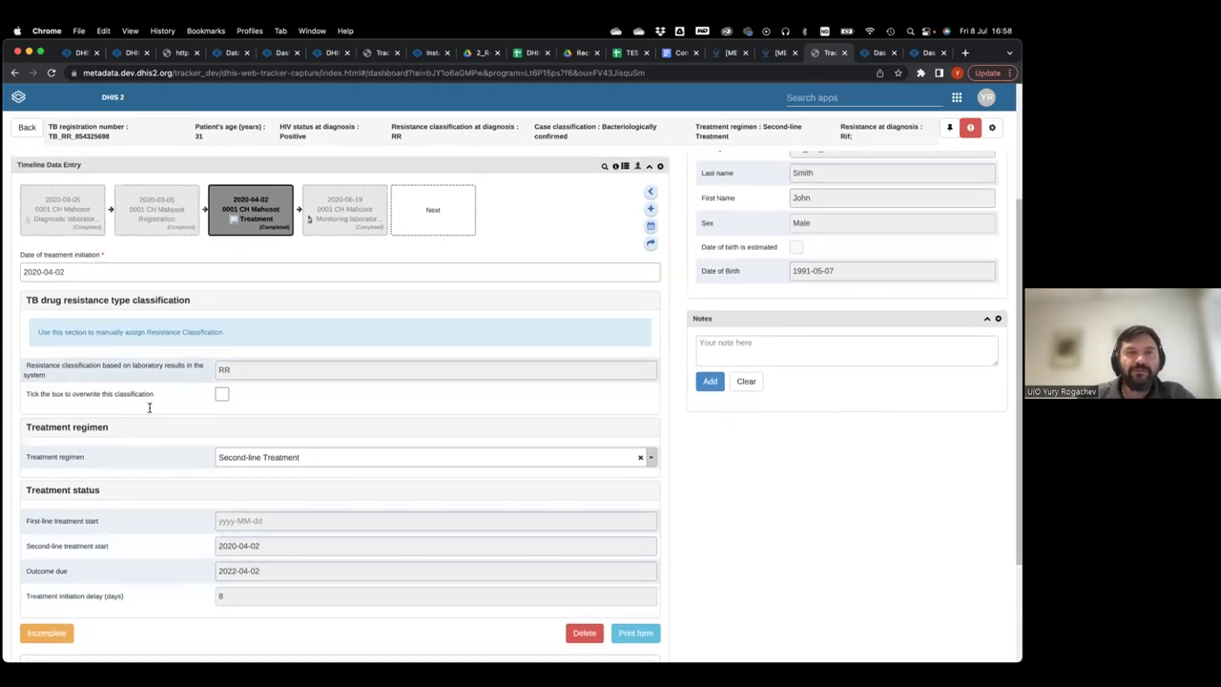
pyautogui.scroll(5, 153, 231)
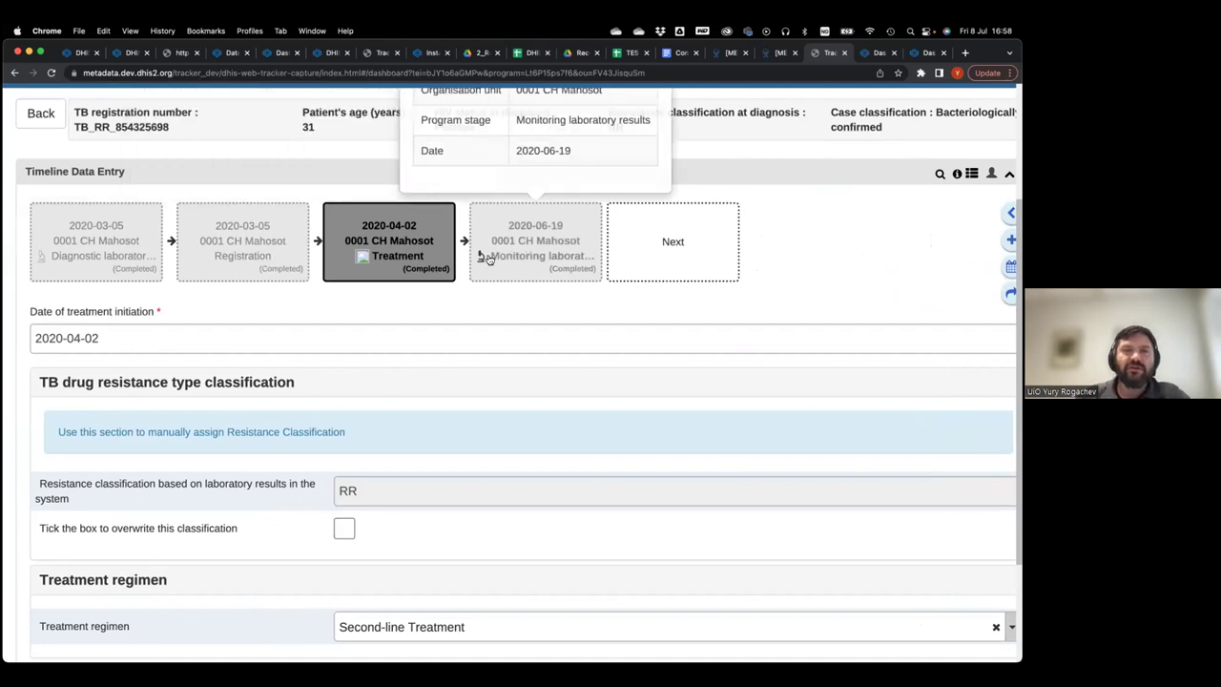
# Step: Open the Monitoring laboratory results stage dated 2020-06-19 and examine its sample status and quality
pyautogui.click(534, 238)
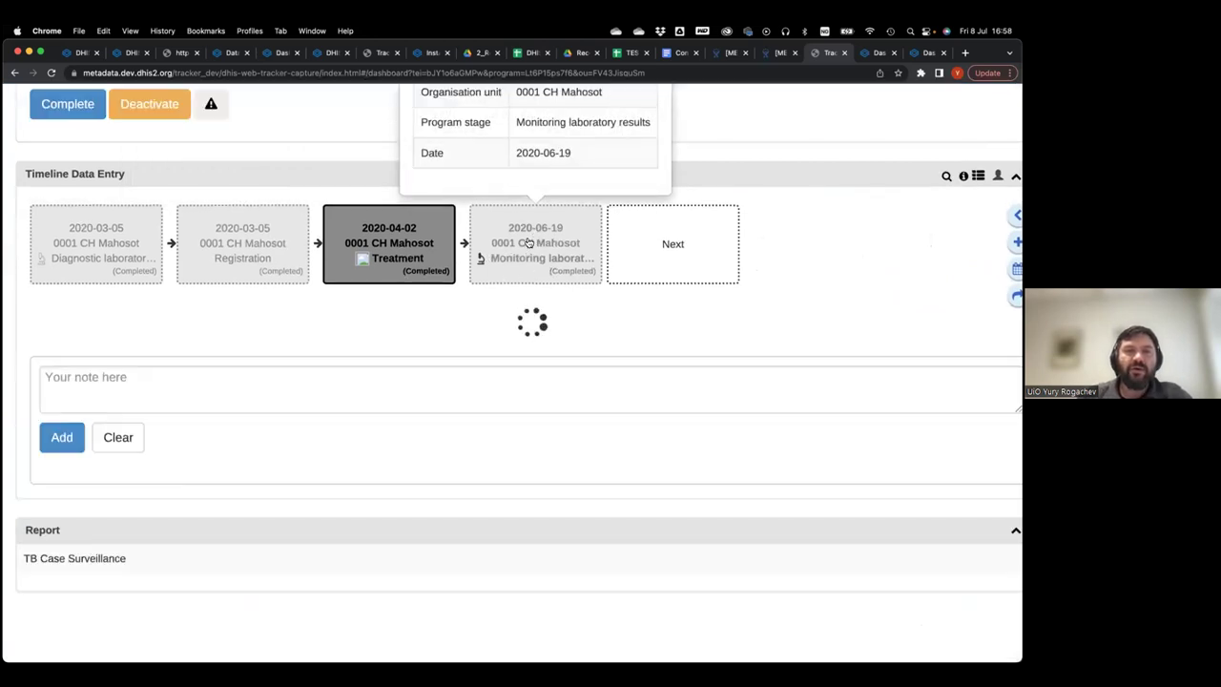
pyautogui.scroll(-1, 523, 244)
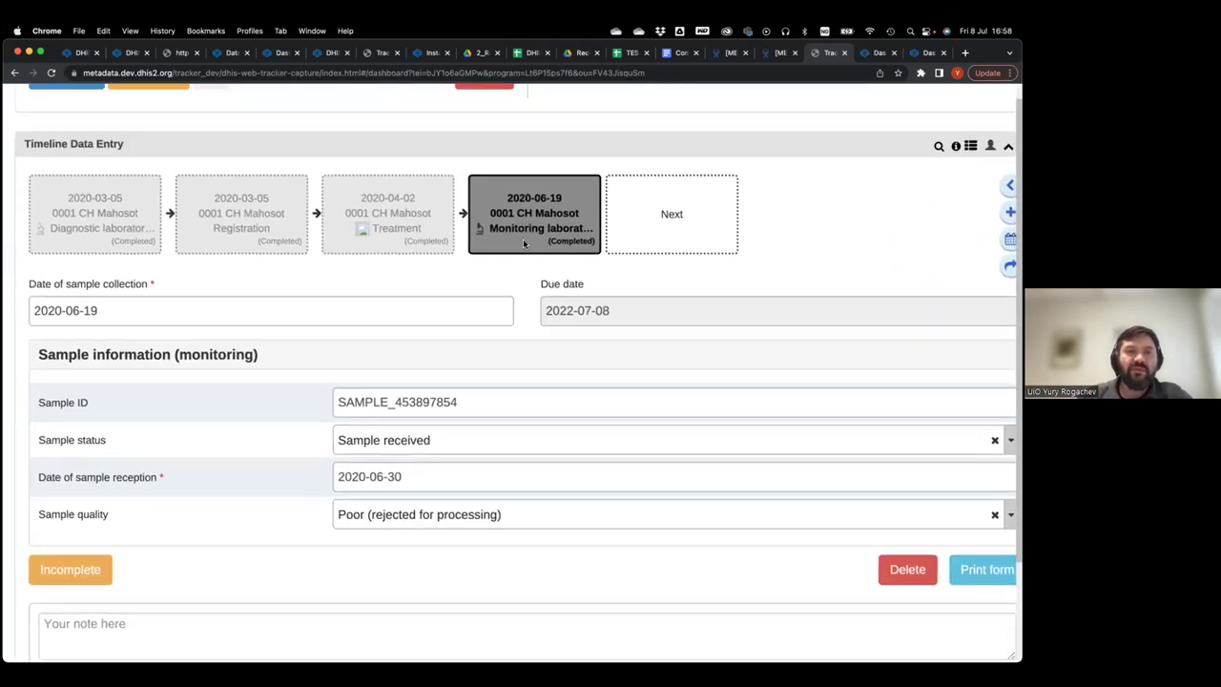
pyautogui.press('super+minus')
pyautogui.press('super+minus')
pyautogui.press('super+minus')
pyautogui.press('super+minus')
pyautogui.scroll(-4, 481, 383)
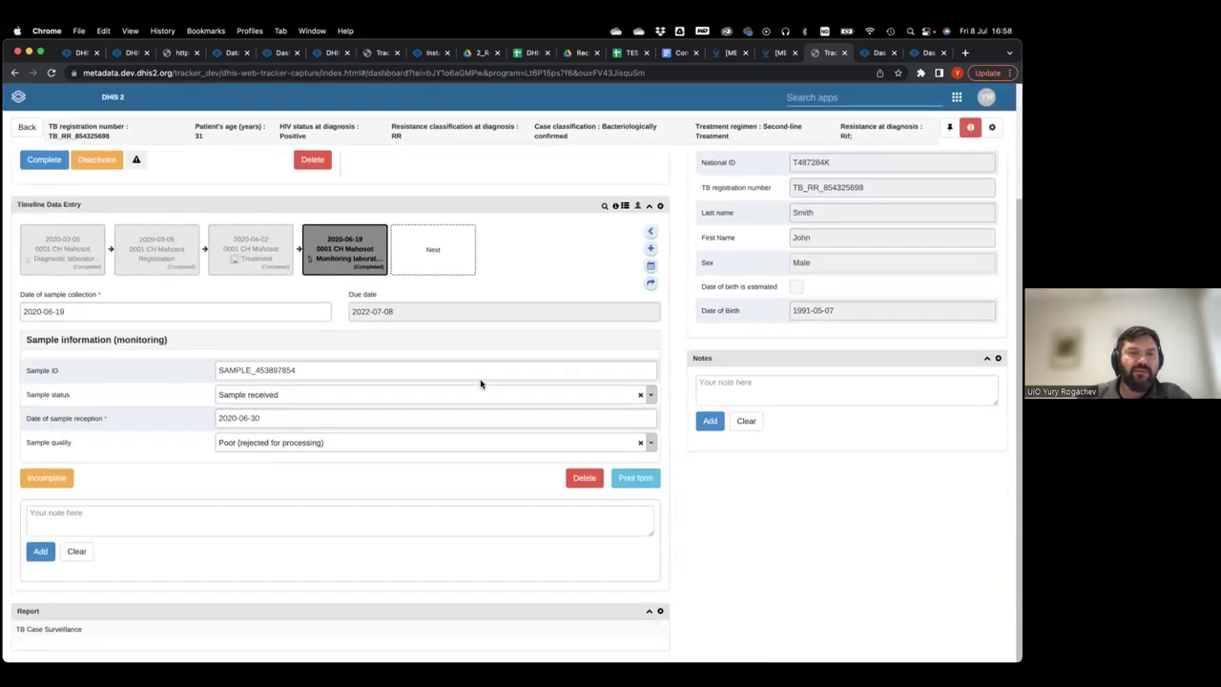
pyautogui.scroll(1, 448, 420)
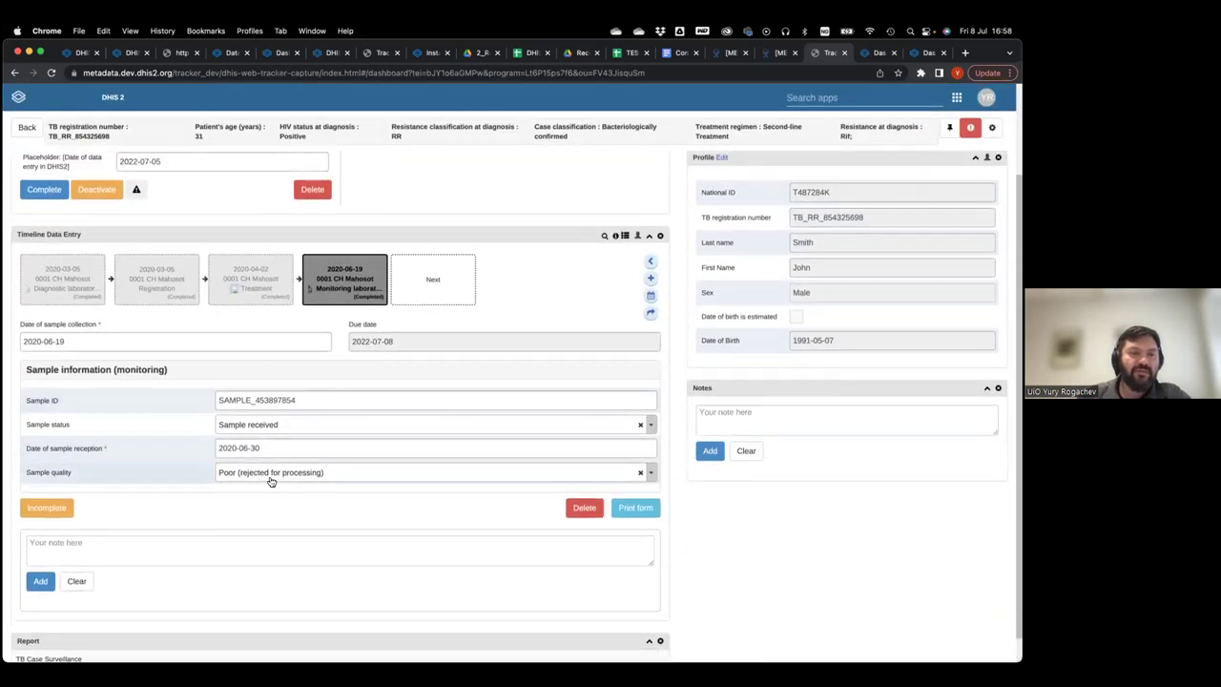
pyautogui.scroll(5, 271, 482)
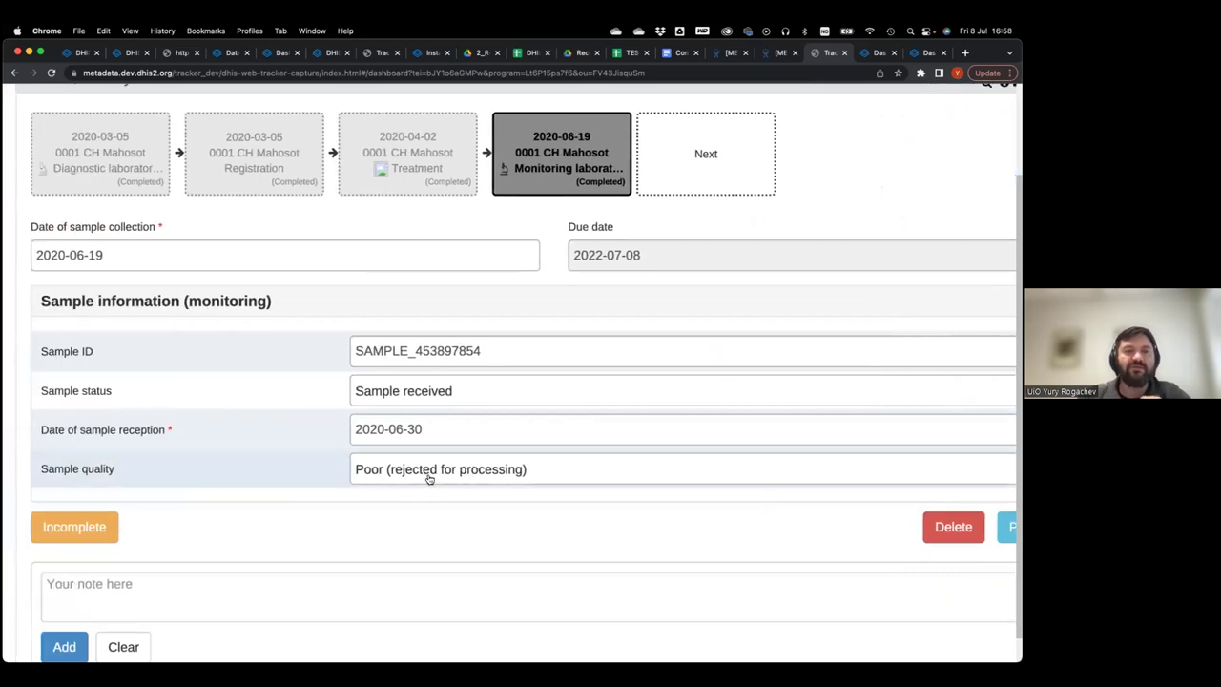
pyautogui.scroll(-5, 538, 463)
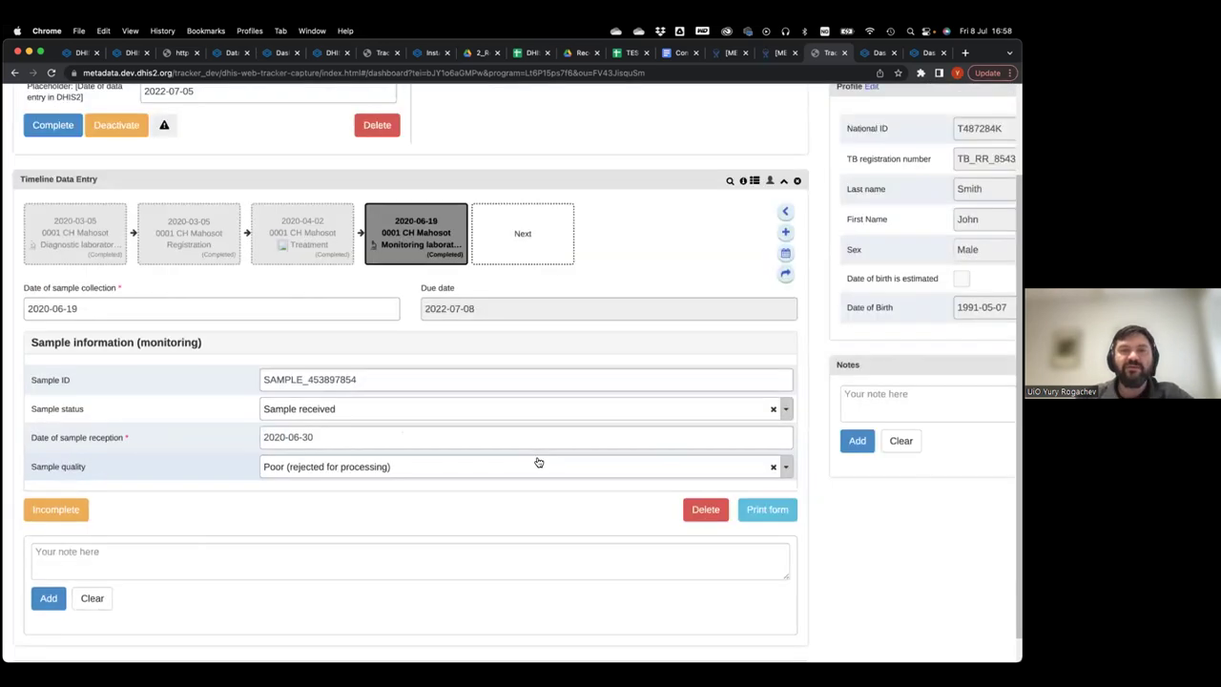
# Step: Advance the timeline to the following events and open the Outcome stage dated 2021-09-18 to examine the treatment outcome
pyautogui.click(532, 239)
pyautogui.scroll(-2, 497, 321)
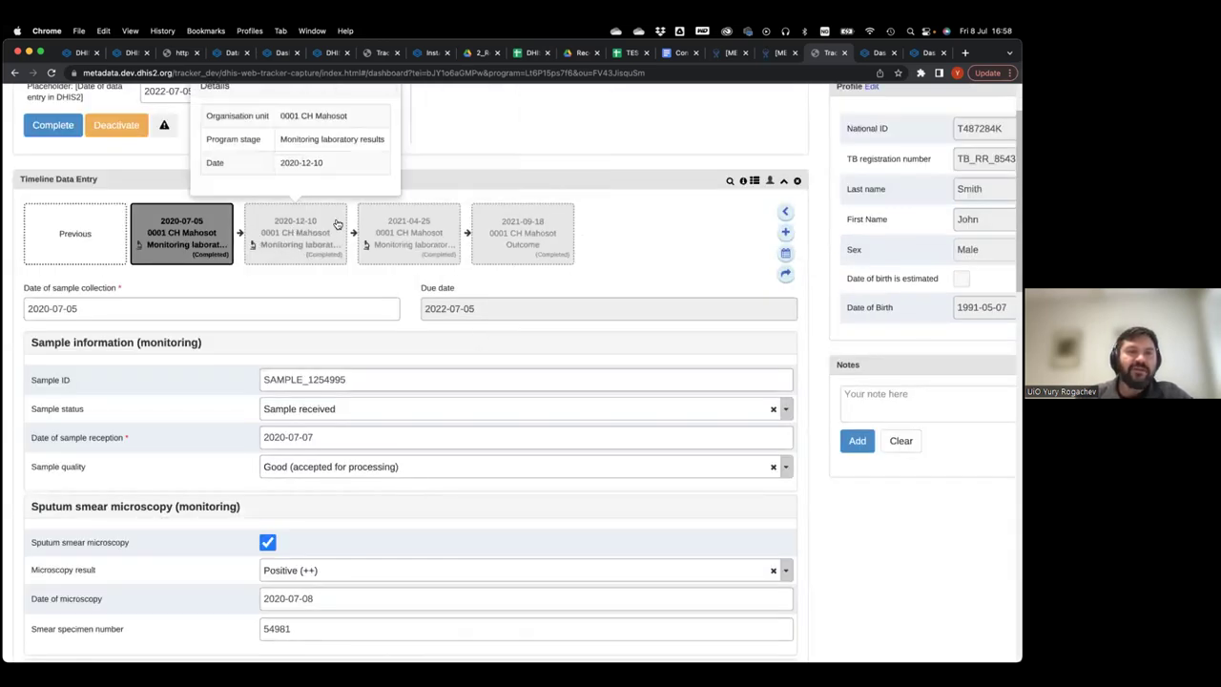
pyautogui.click(526, 237)
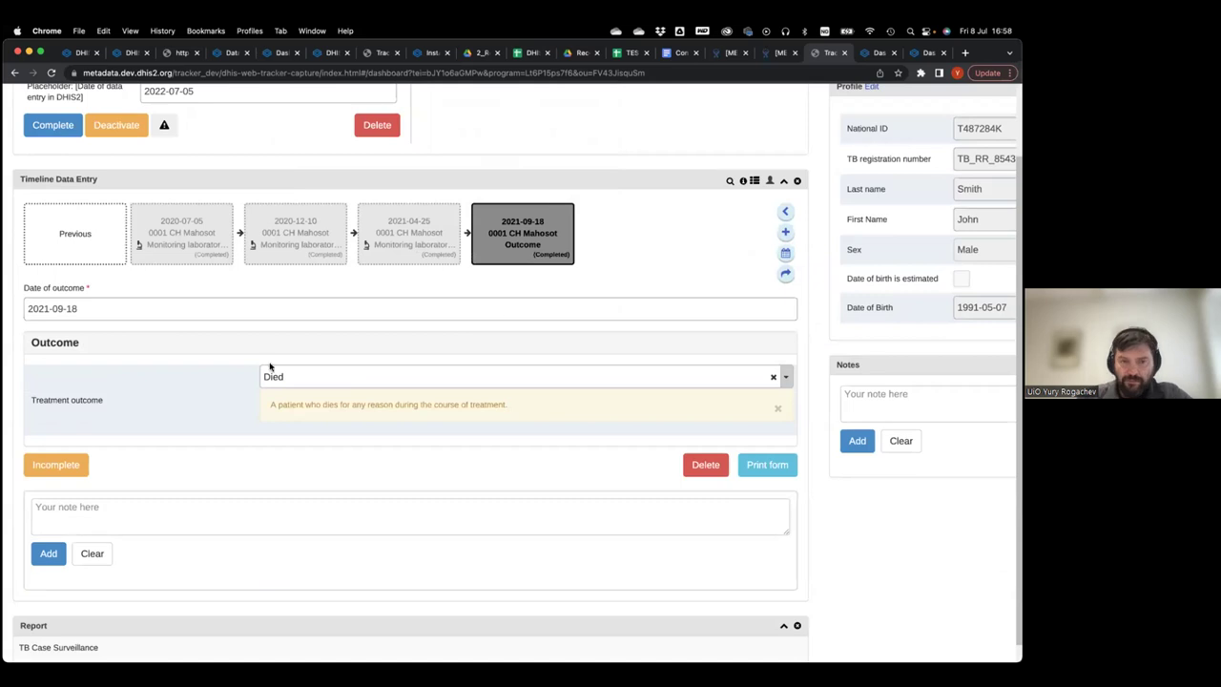
# Step: Examine the treatment outcome recorded in the Outcome stage and return to the TB Case Surveillance patient list
pyautogui.press('super+equal')
pyautogui.press('super+equal')
pyautogui.press('super+equal')
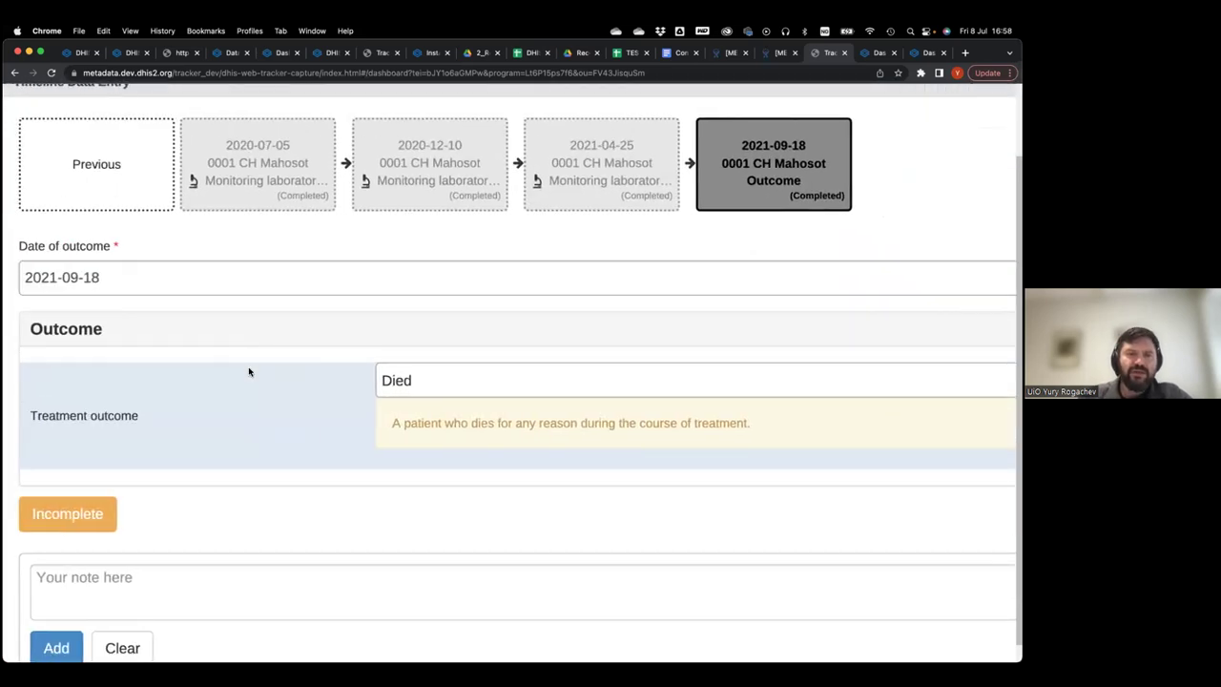
pyautogui.press('super+0')
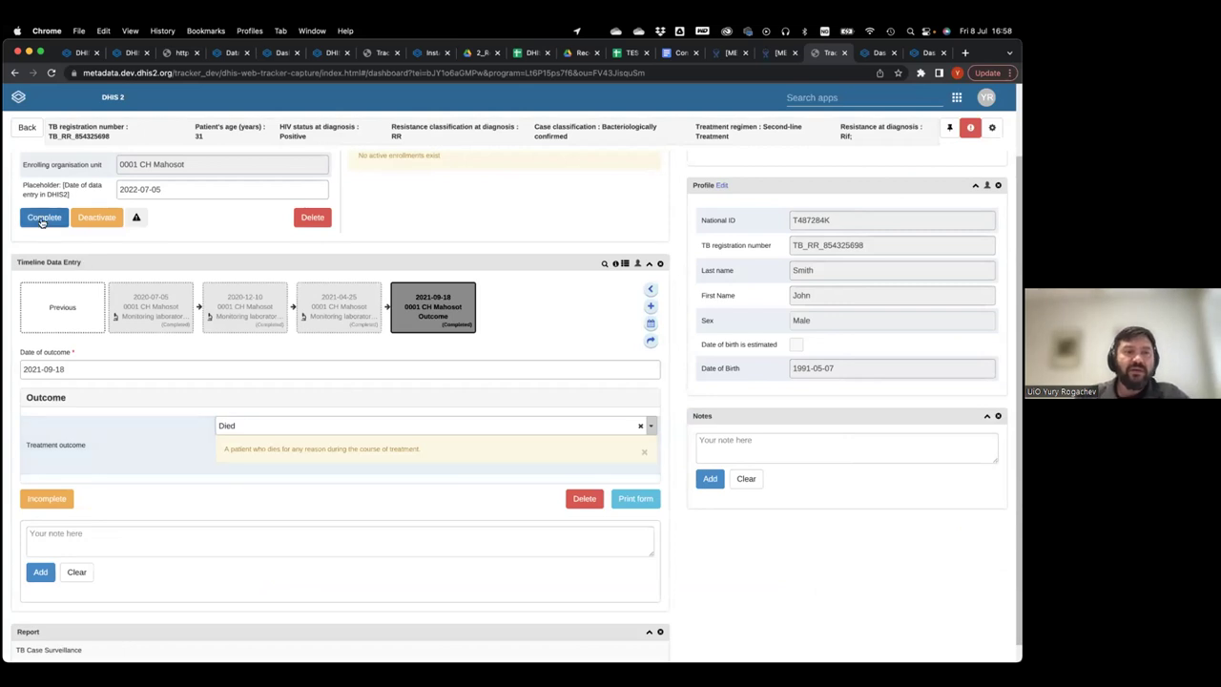
pyautogui.scroll(3, 47, 228)
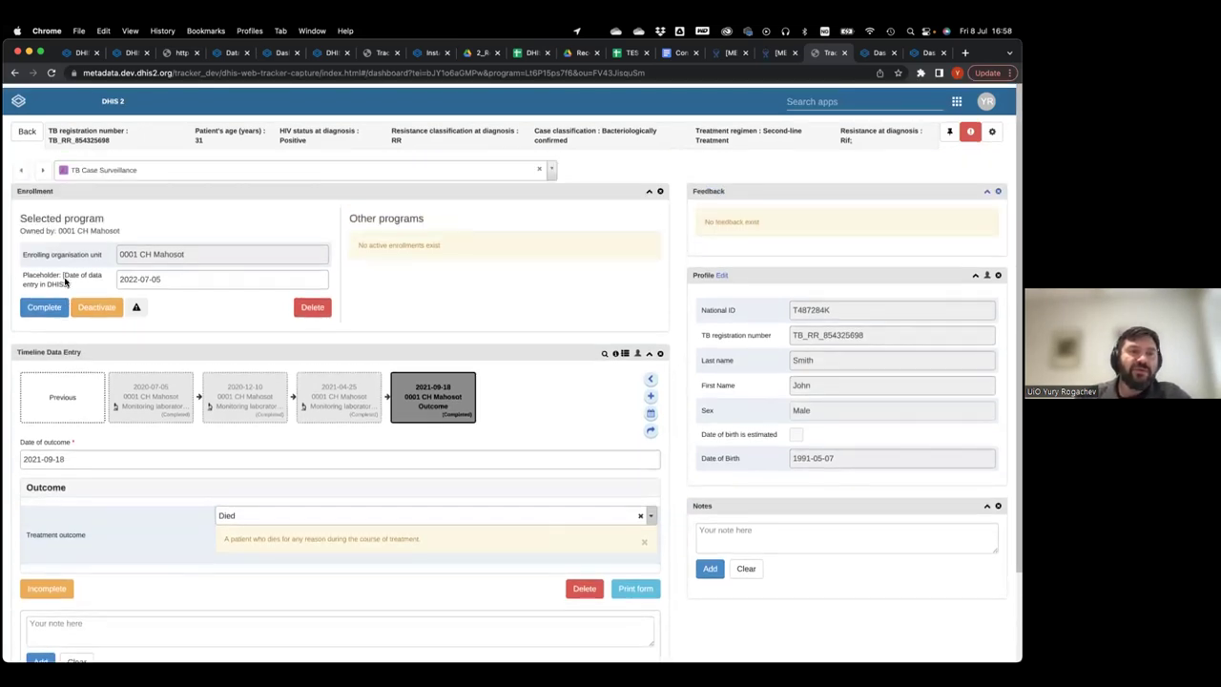
pyautogui.click(27, 128)
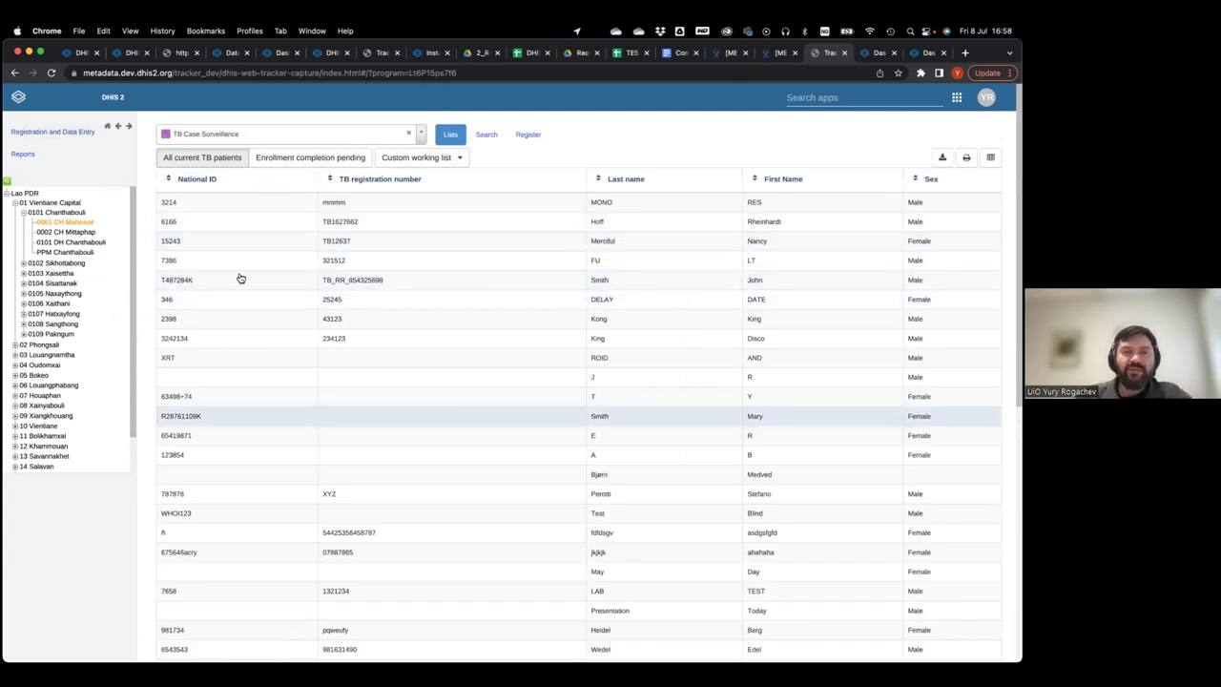
pyautogui.scroll(-5, 290, 412)
pyautogui.scroll(5, 290, 412)
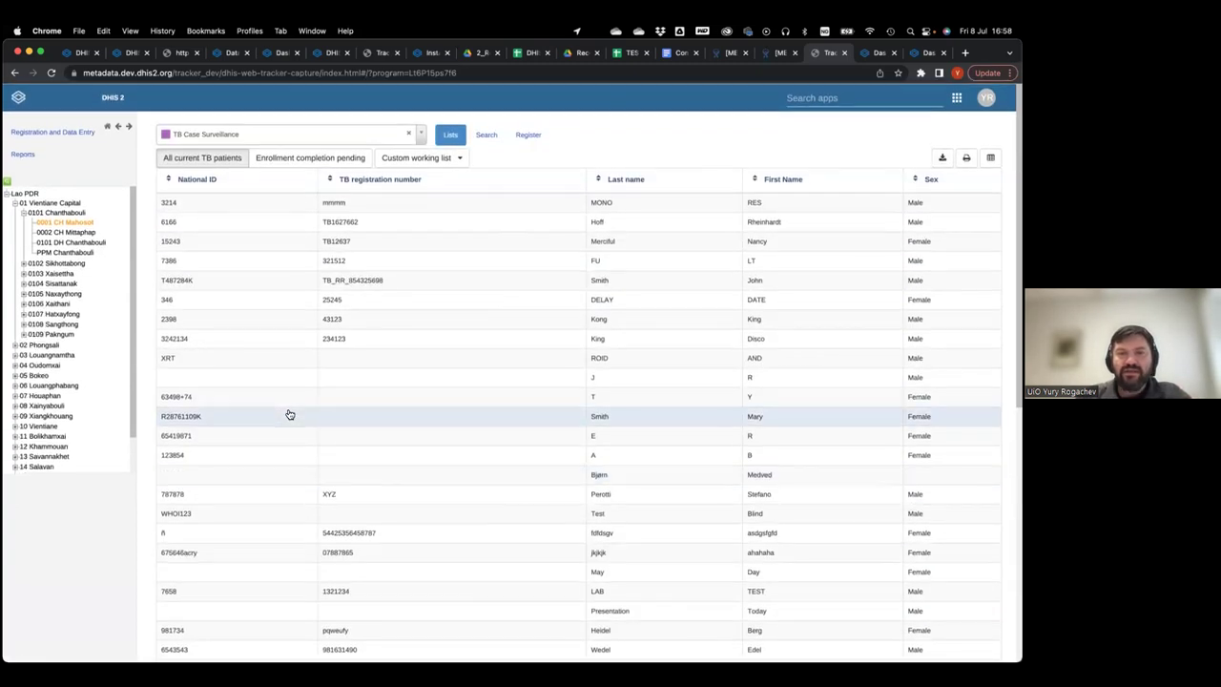
pyautogui.scroll(5, 290, 414)
# Step: Search for another patient by family name and given name, and open the matching record's enrollment dated 2022-07-05
pyautogui.click(487, 134)
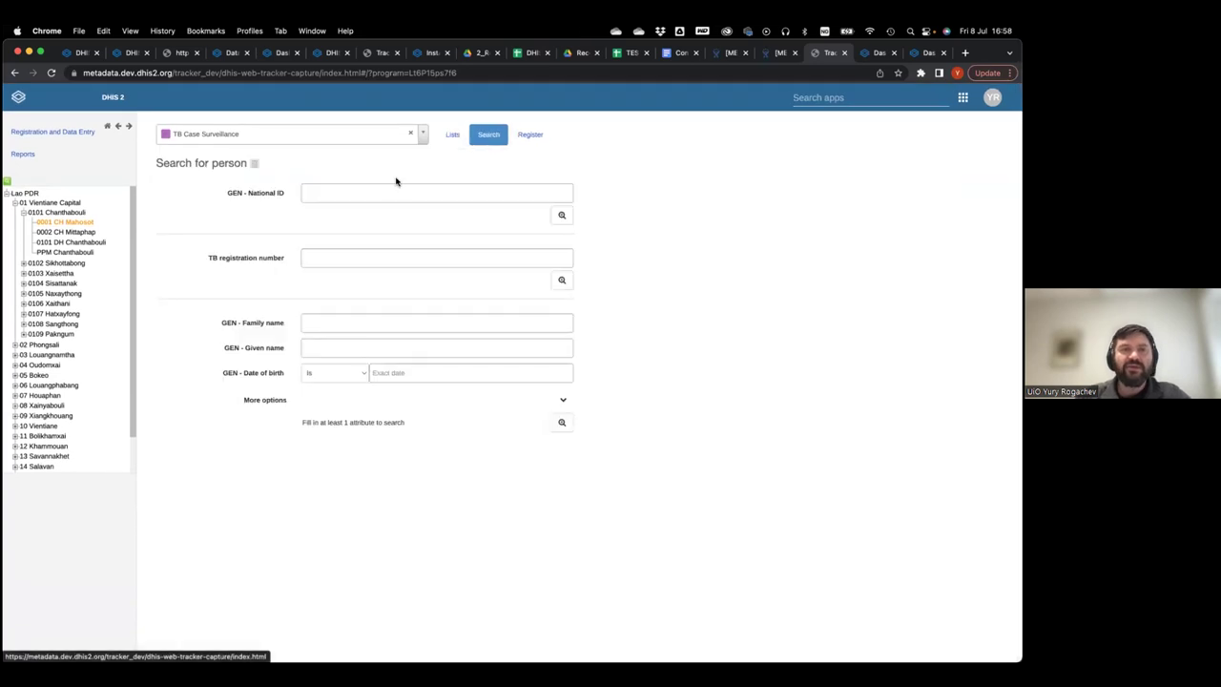
pyautogui.click(322, 327)
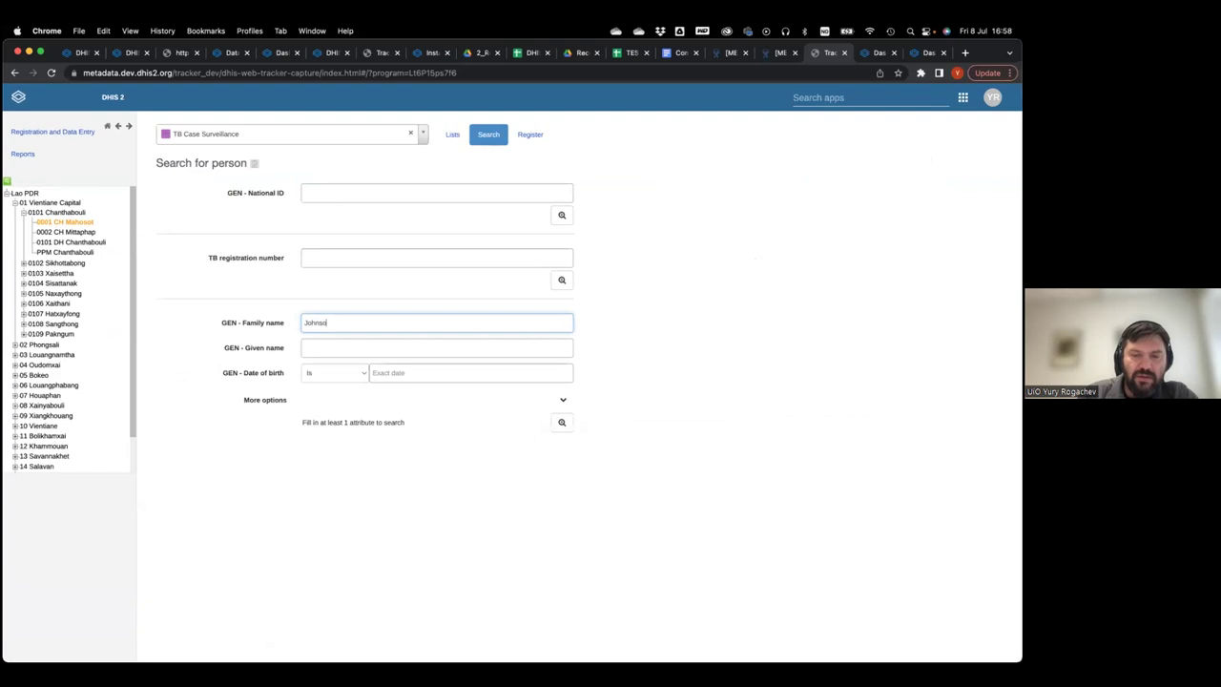
pyautogui.click(346, 347)
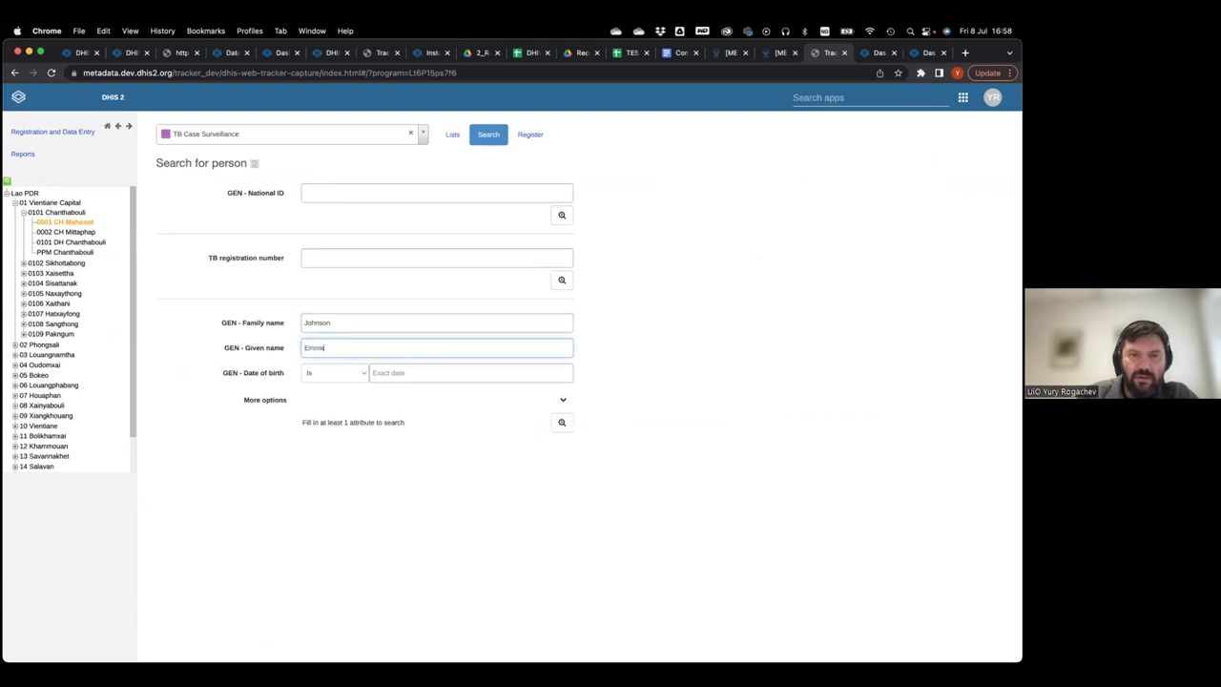
pyautogui.click(562, 421)
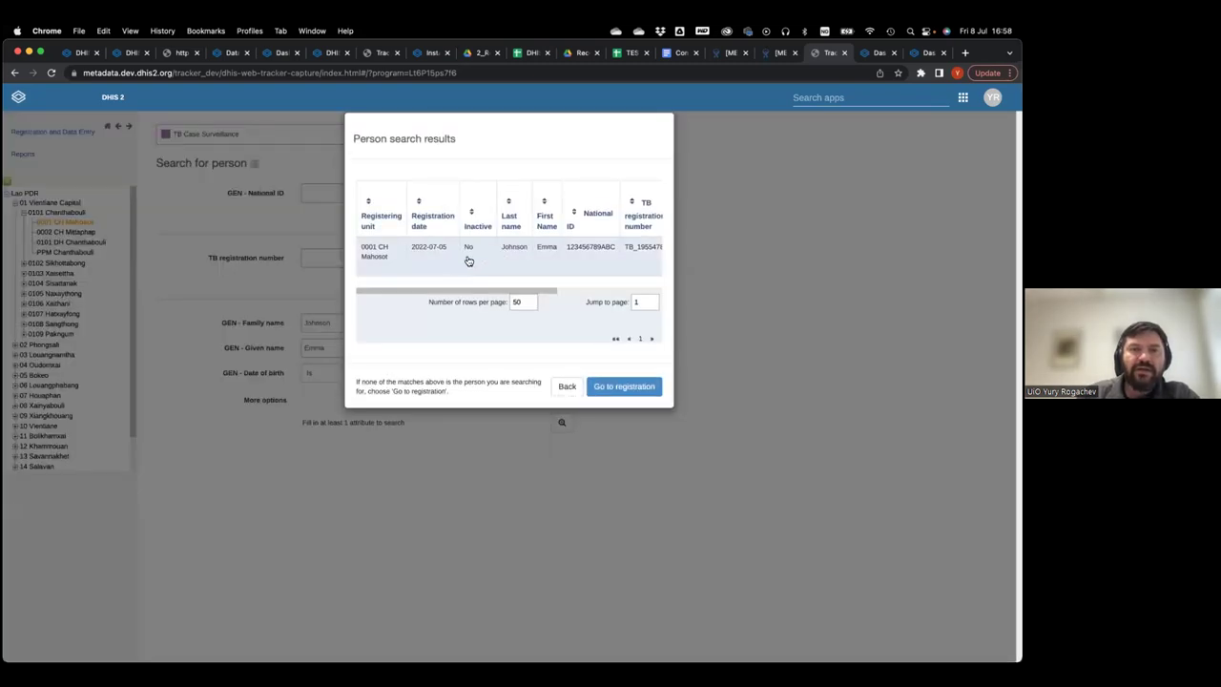
pyautogui.click(480, 262)
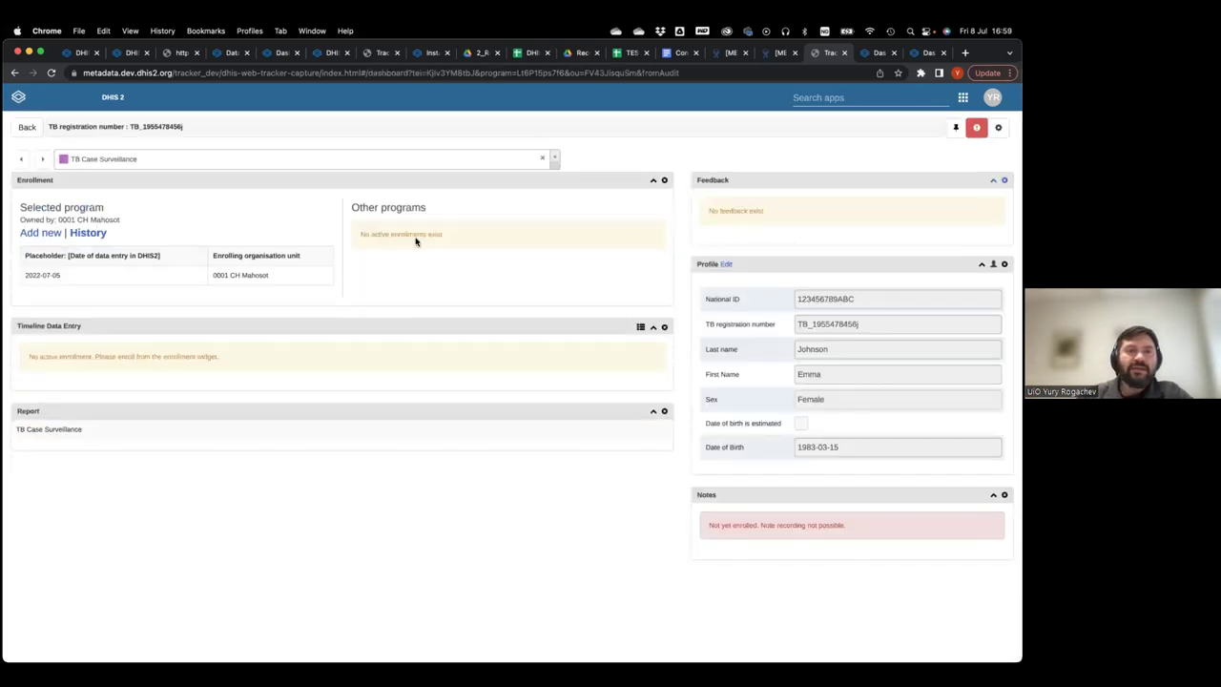
pyautogui.click(47, 274)
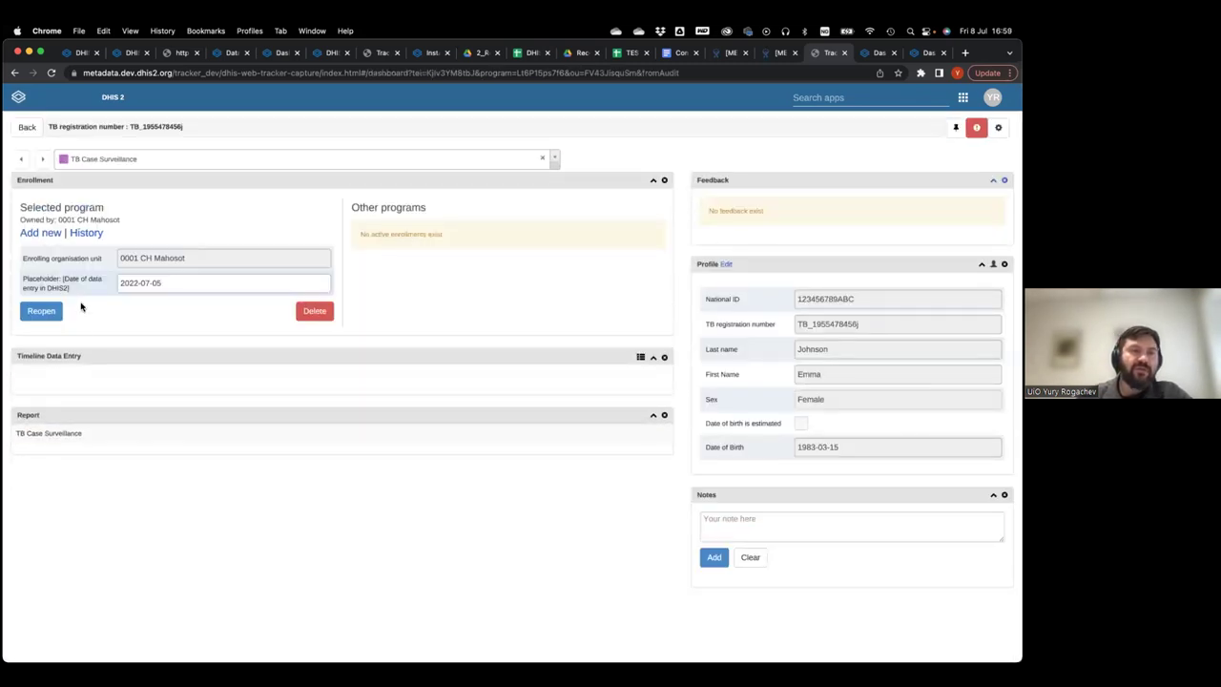
pyautogui.scroll(-2, 239, 428)
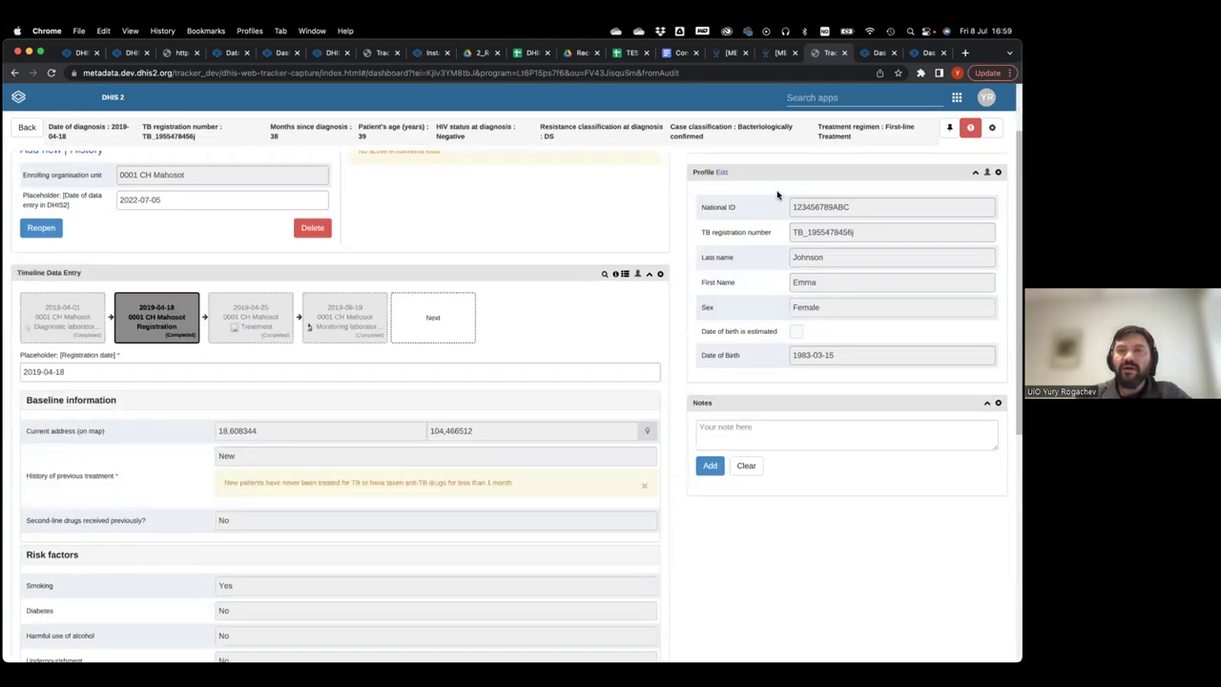
# Step: Open the patient's profile for editing and examine its fields along with the Registration stage's risk factors, HIV and diagnostic decision sections
pyautogui.click(723, 172)
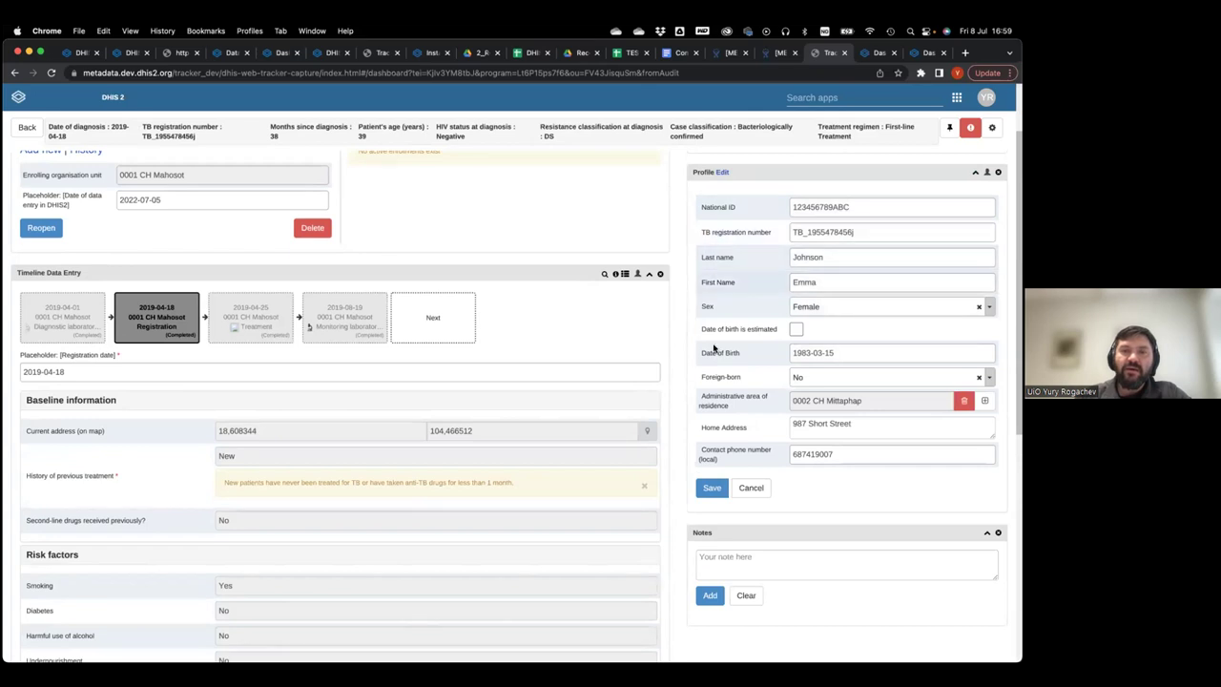
pyautogui.scroll(-1, 763, 282)
pyautogui.scroll(2, 782, 286)
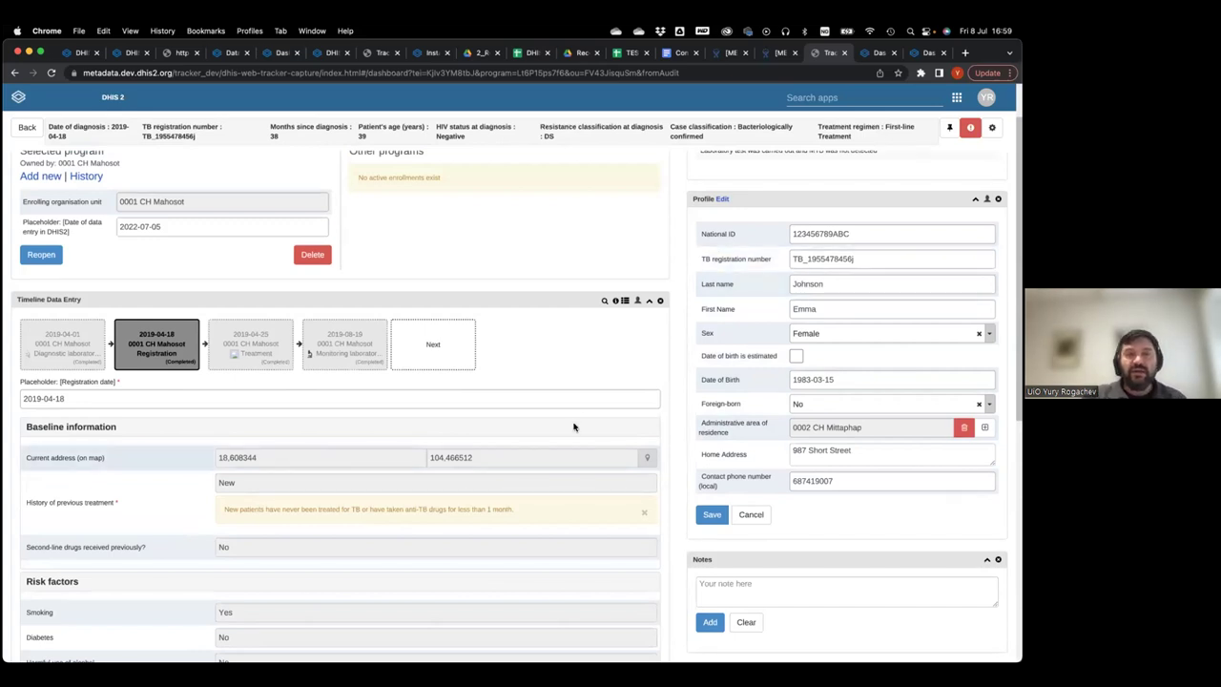
pyautogui.scroll(-10, 573, 426)
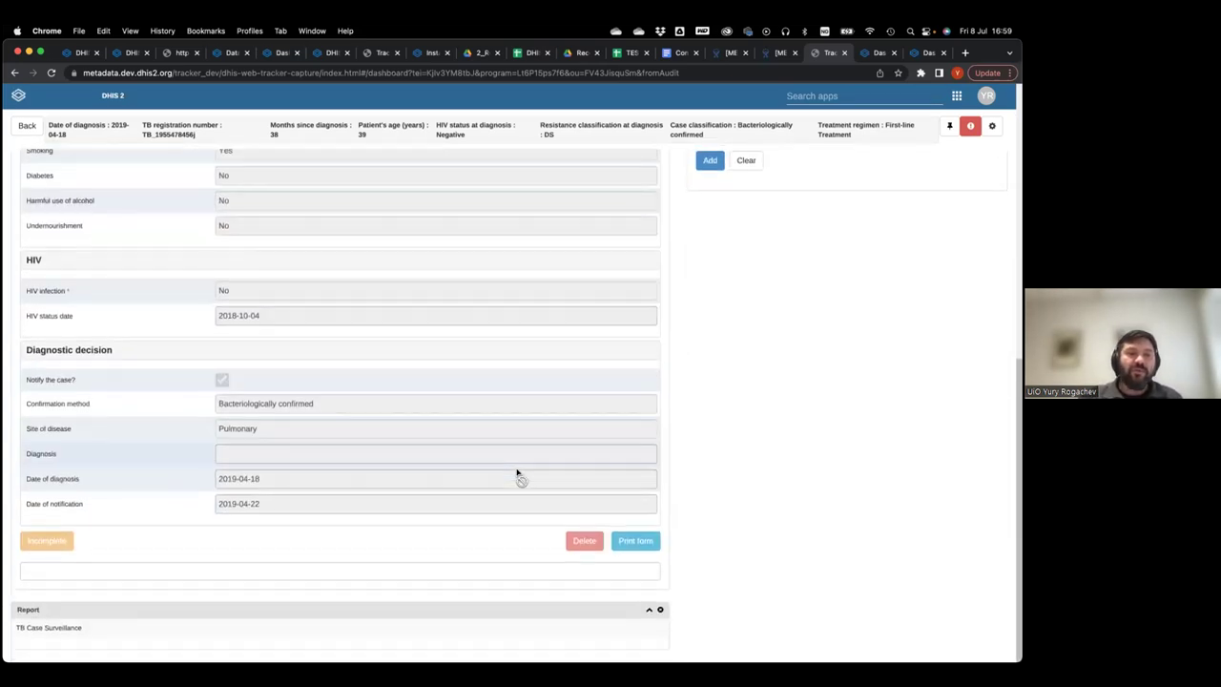
pyautogui.scroll(6, 349, 357)
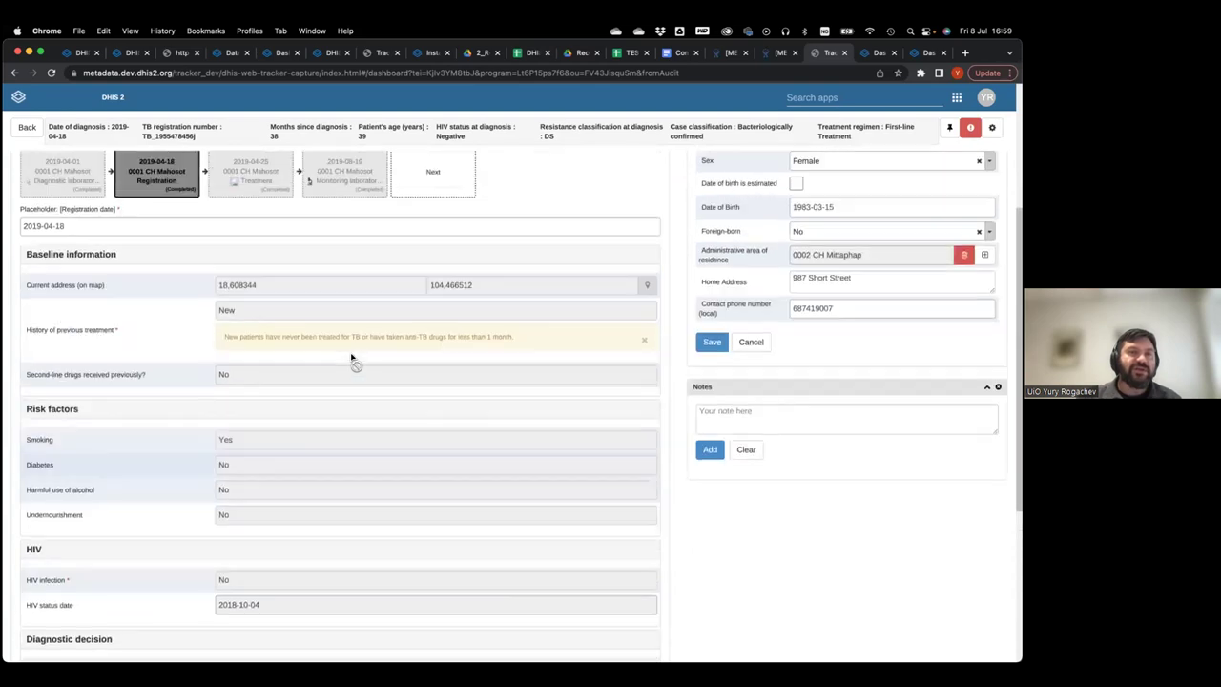
pyautogui.scroll(5, 351, 360)
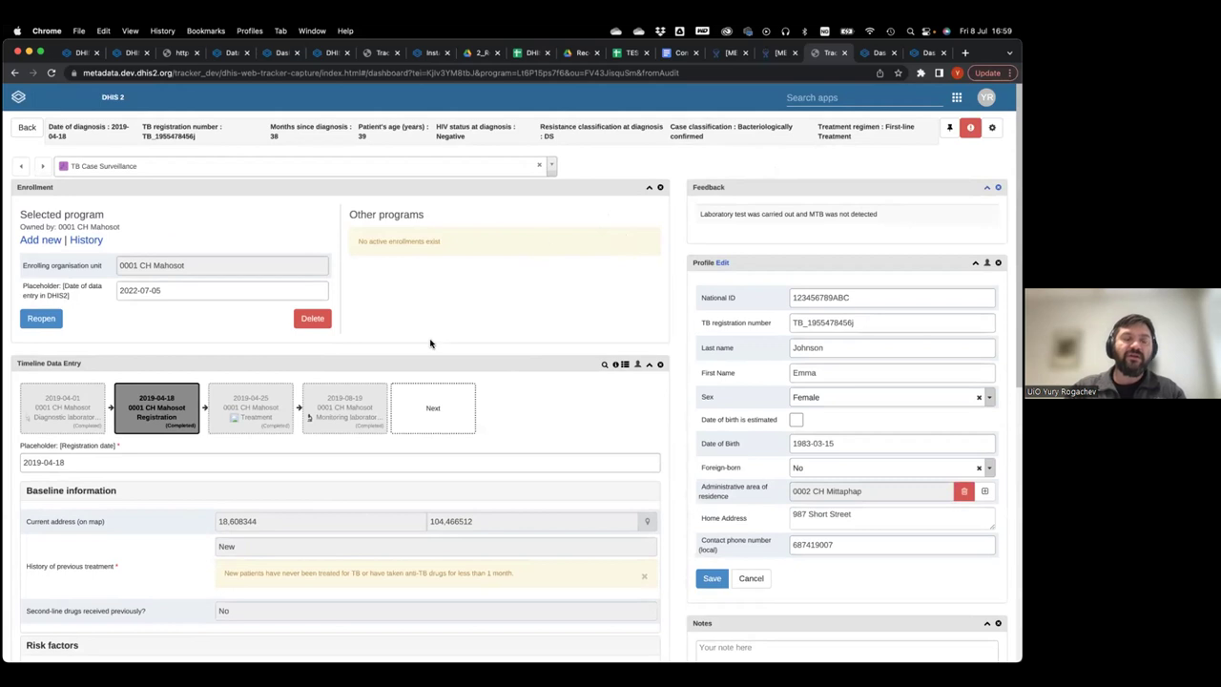
# Step: Switch to the TB-LAB - Laboratory dashboard and examine the overall laboratory and microscopy positivity charts
pyautogui.click(876, 53)
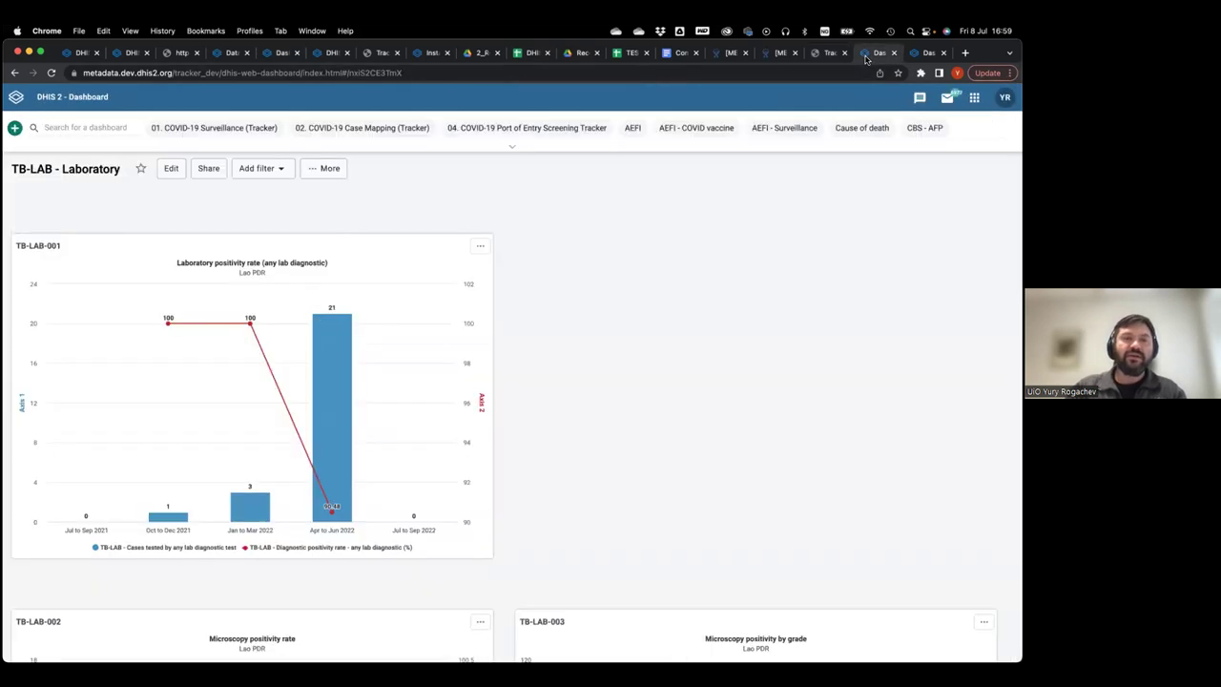
pyautogui.scroll(-10, 577, 341)
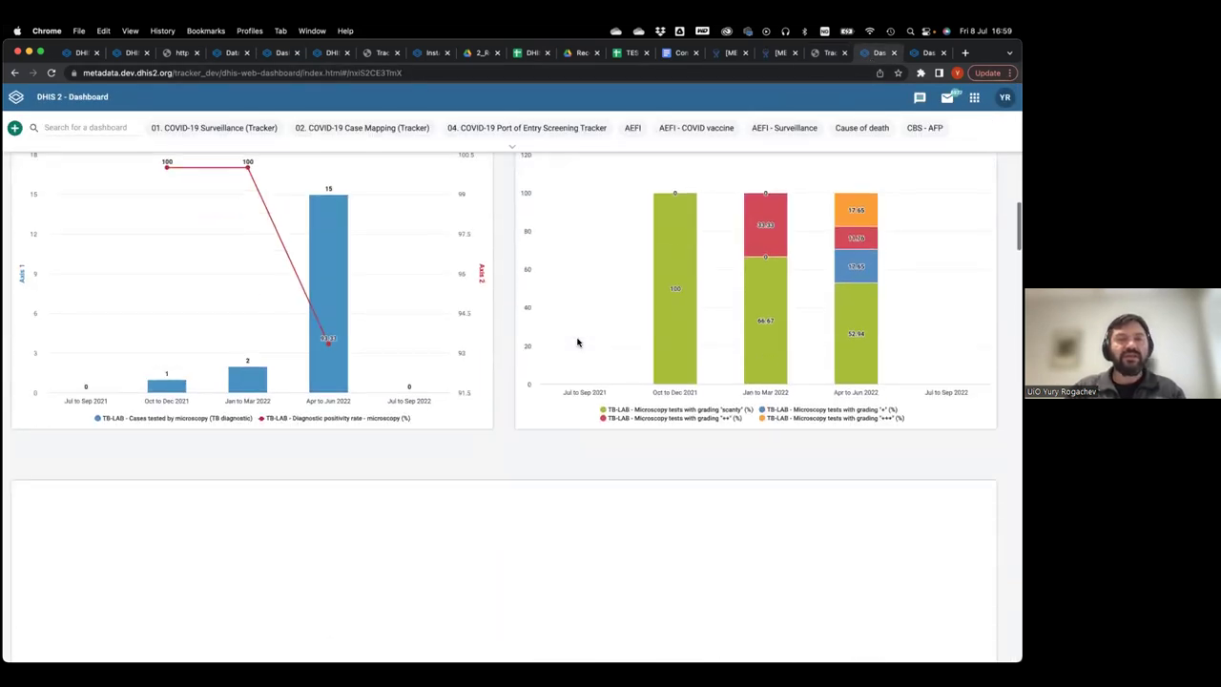
pyautogui.scroll(10, 578, 341)
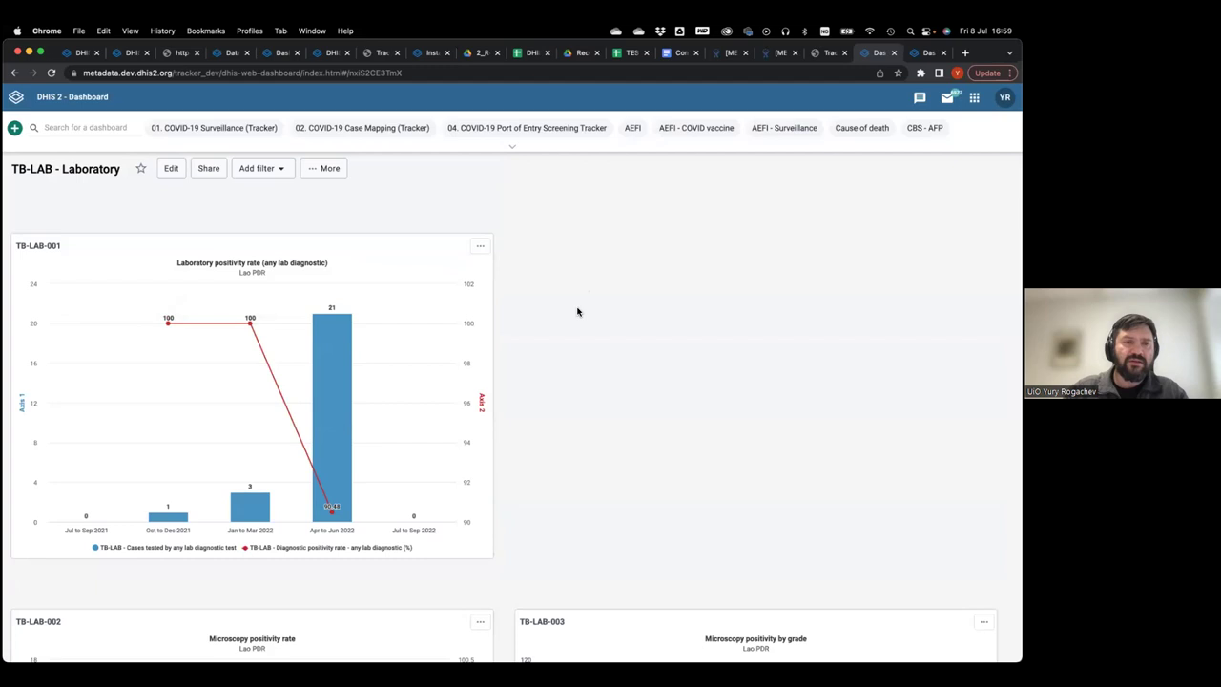
pyautogui.scroll(-1, 575, 341)
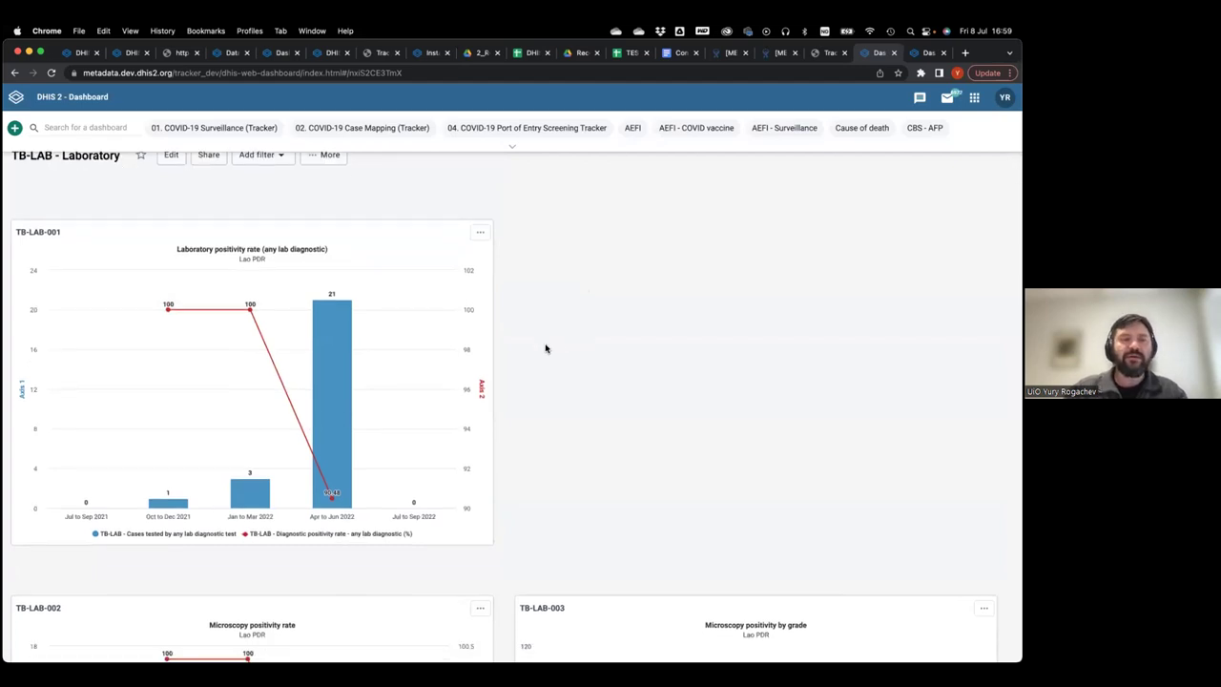
pyautogui.scroll(-1, 541, 343)
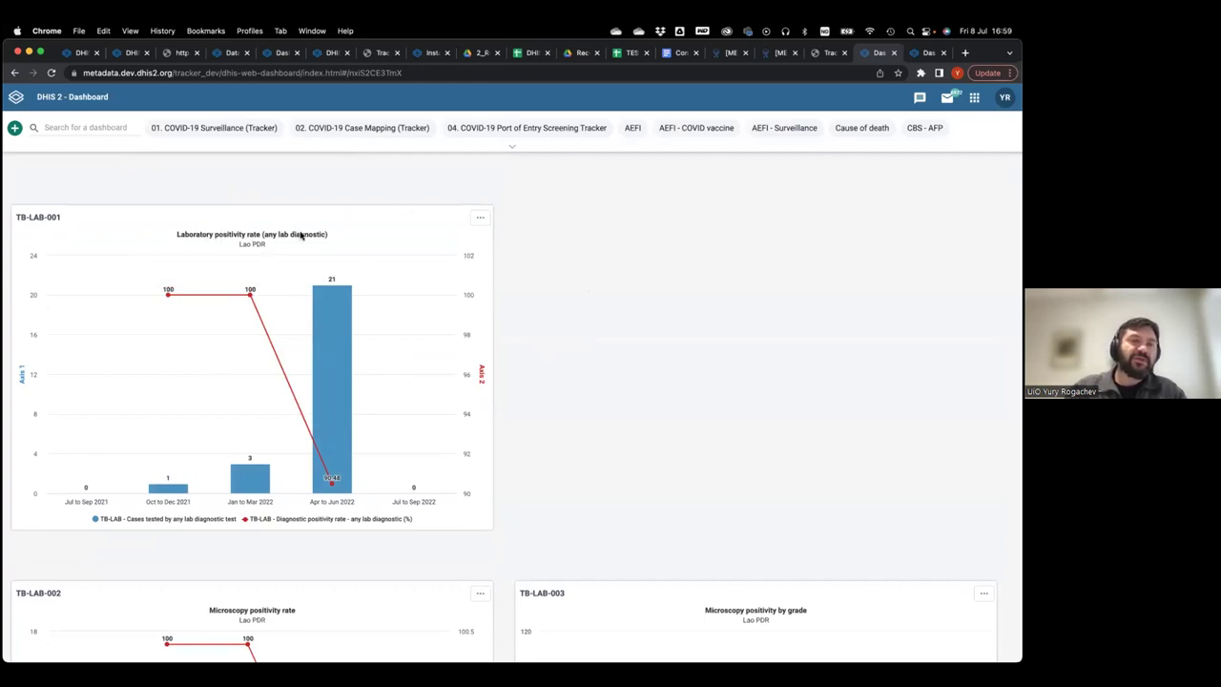
pyautogui.scroll(-4, 334, 345)
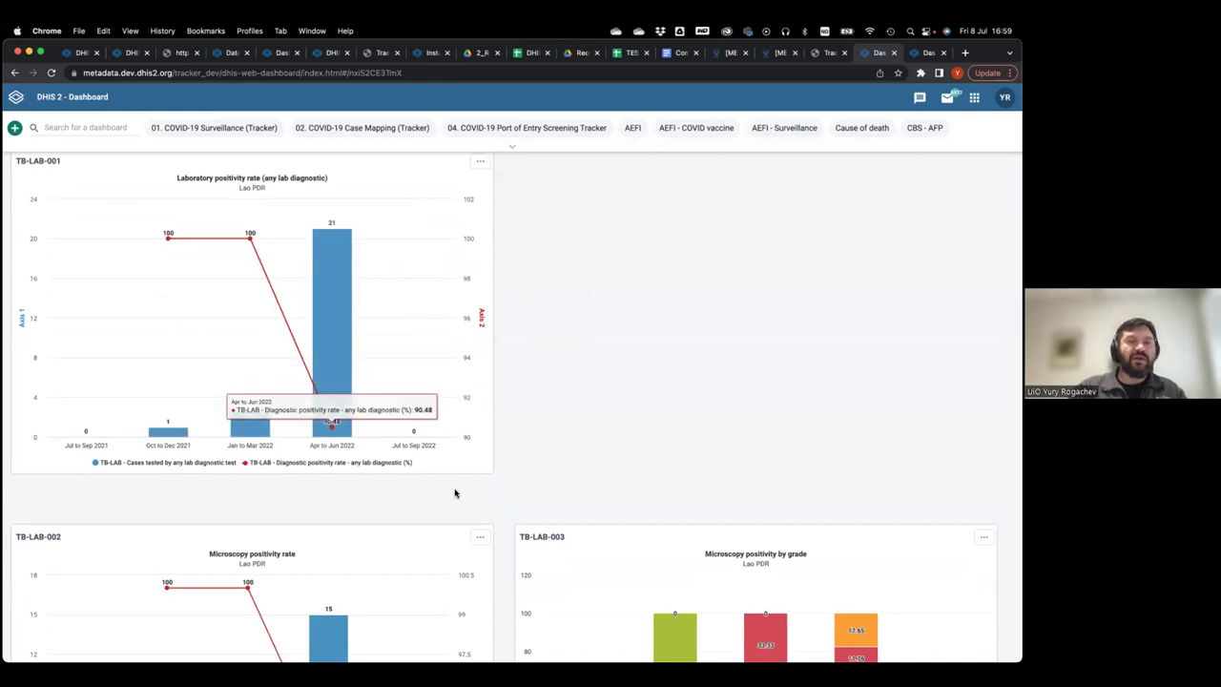
pyautogui.scroll(-1, 455, 493)
pyautogui.scroll(-2, 455, 493)
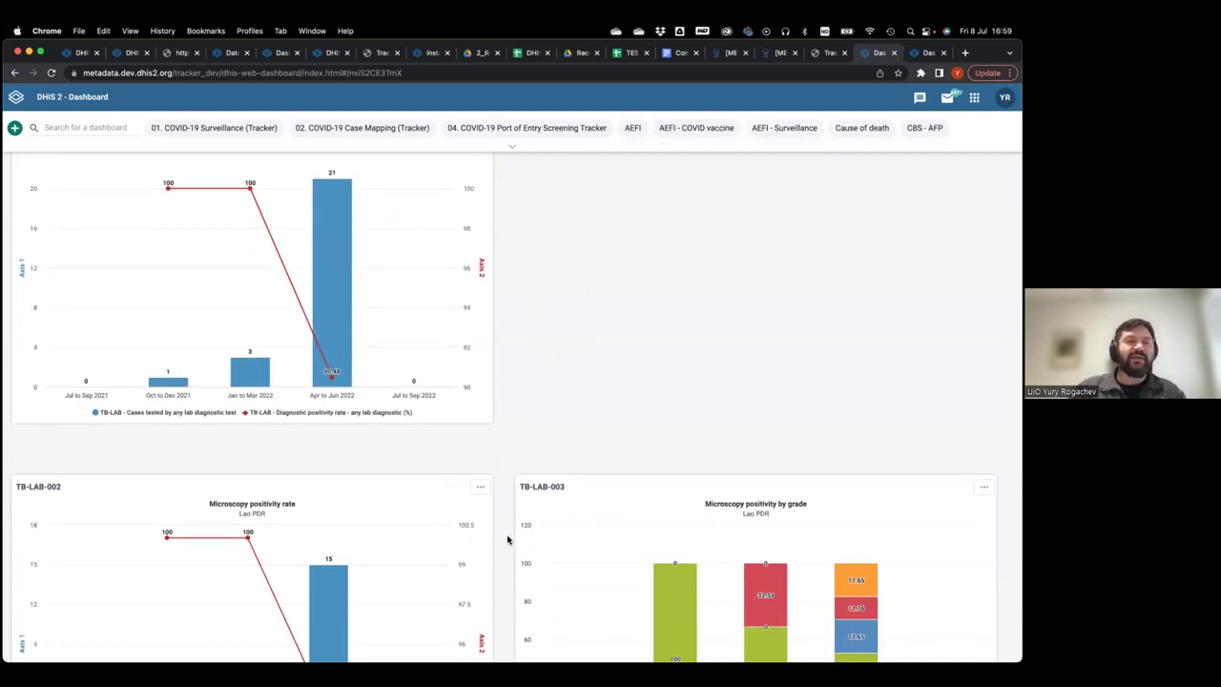
pyautogui.scroll(-3, 508, 539)
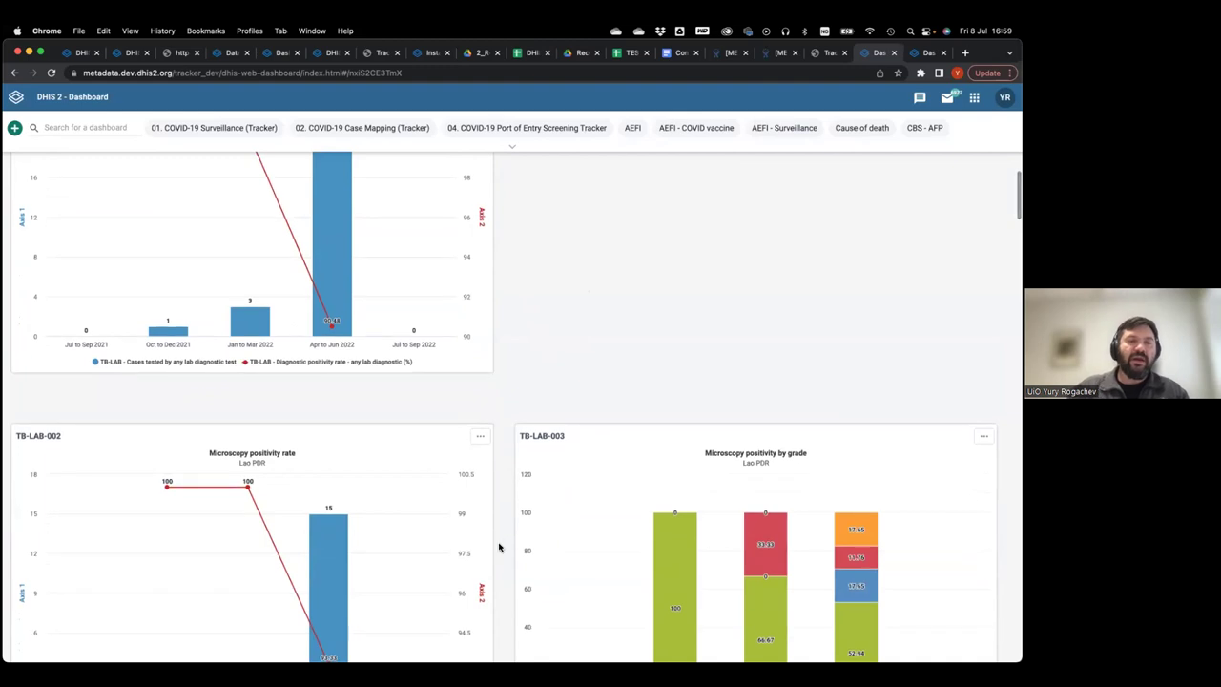
# Step: Examine the microscopy turnaround time charts and the Xpert MTB/RIF and Xpert MTB/RIF Ultra charts
pyautogui.scroll(-12, 497, 546)
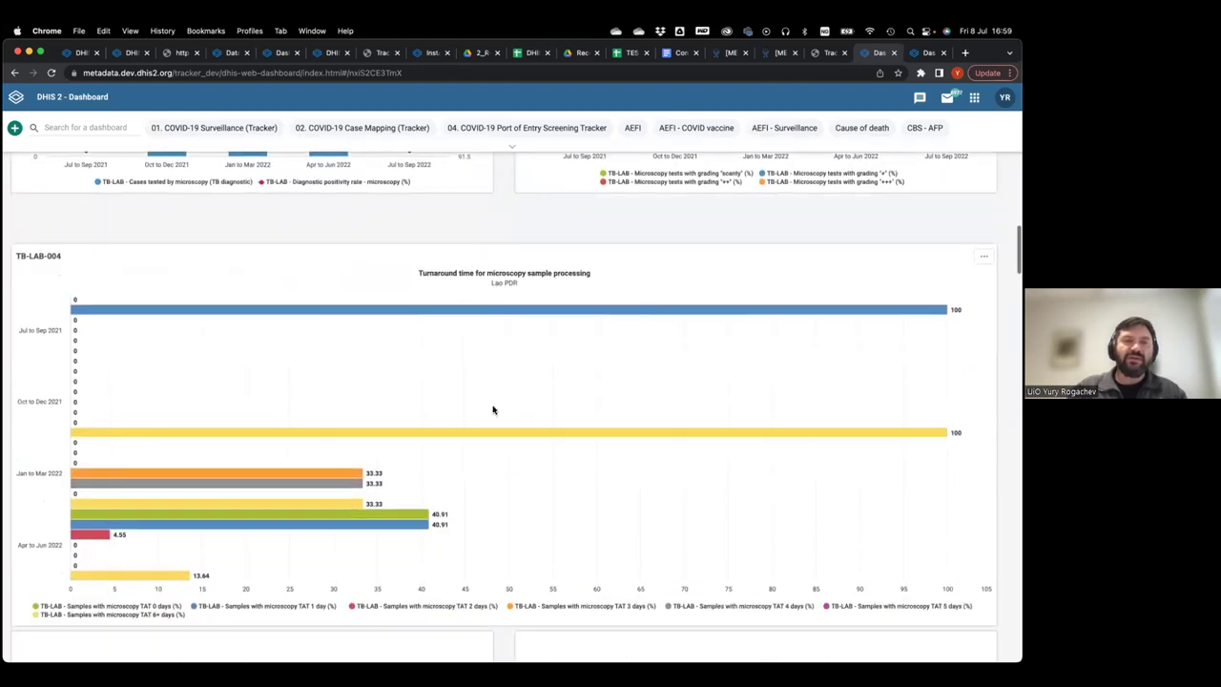
pyautogui.scroll(-20, 543, 376)
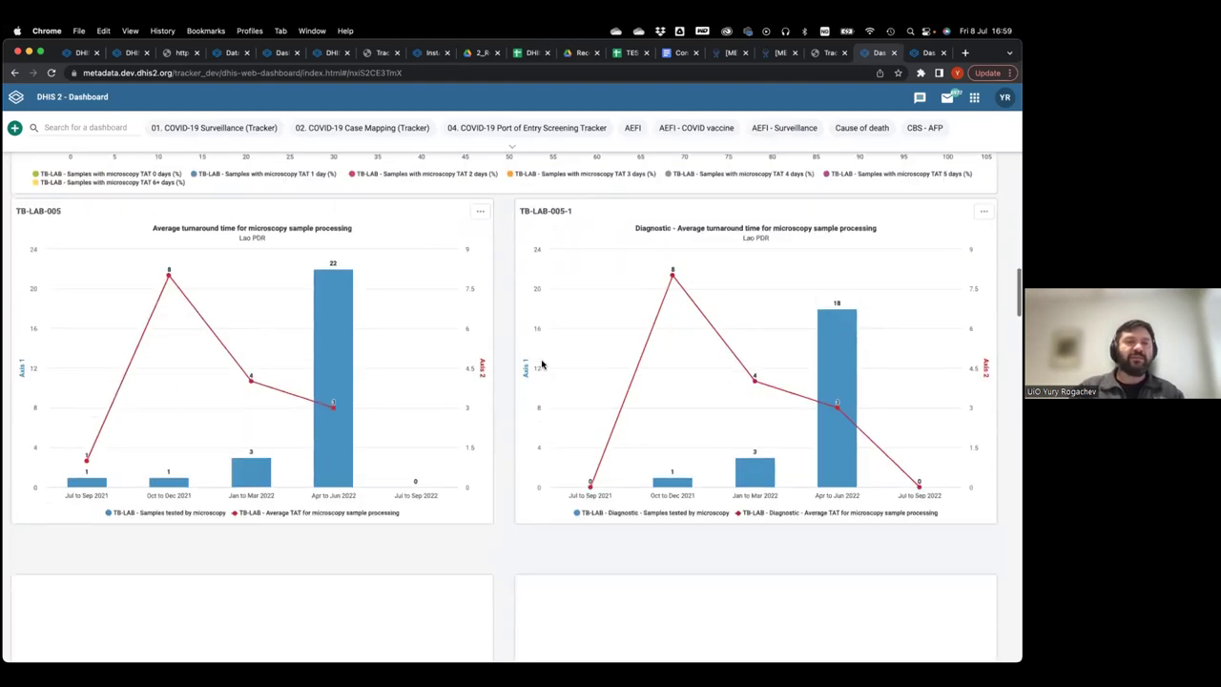
pyautogui.scroll(-5, 510, 494)
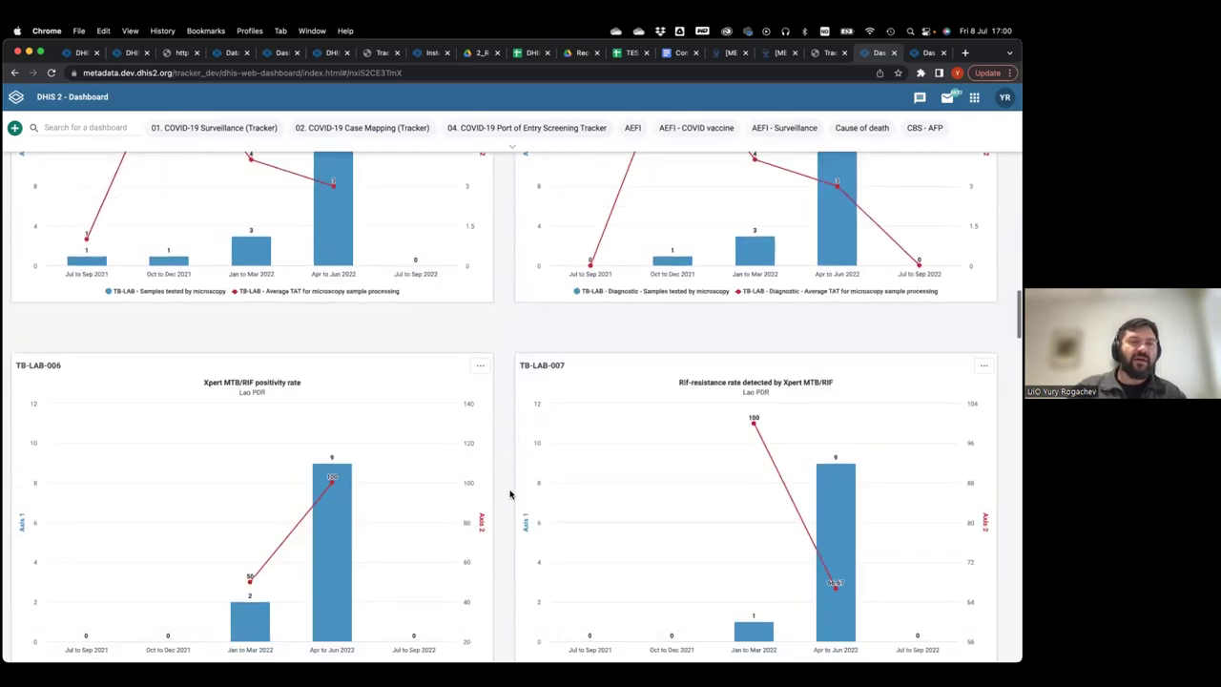
pyautogui.scroll(-11, 508, 481)
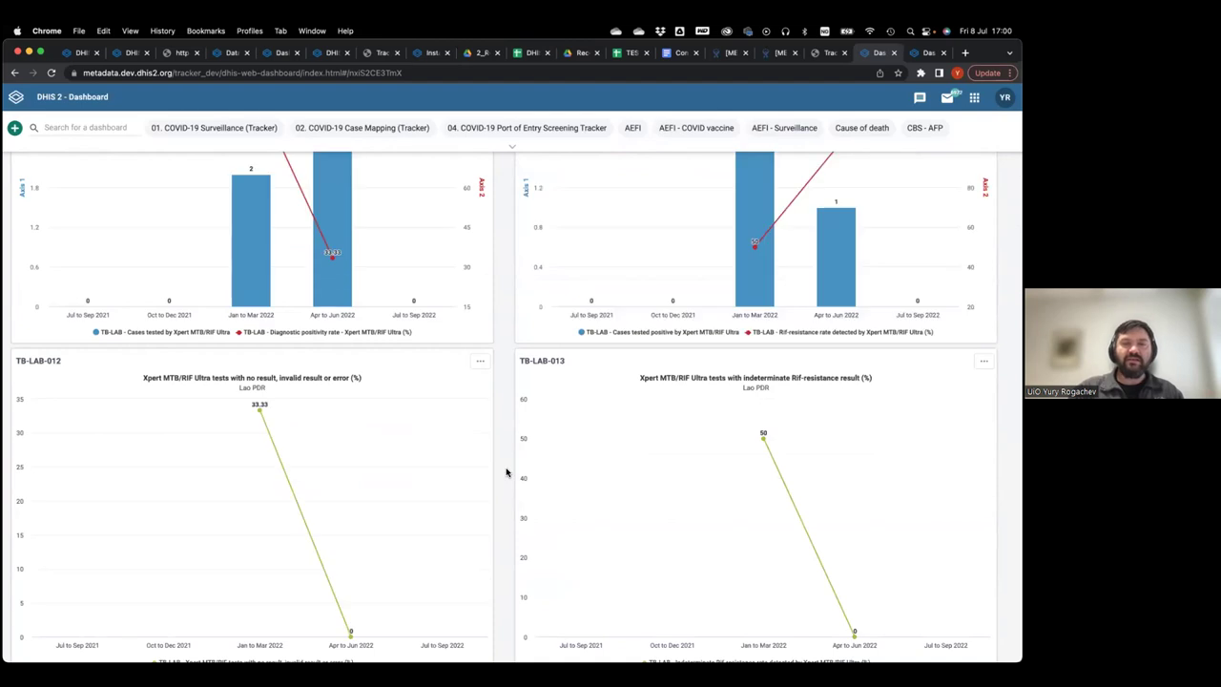
# Step: Examine the culture positivity and inoculation turnaround charts, and continue to the pending diagnostic and monitoring lab event tables
pyautogui.scroll(-5, 506, 473)
pyautogui.scroll(-2, 507, 471)
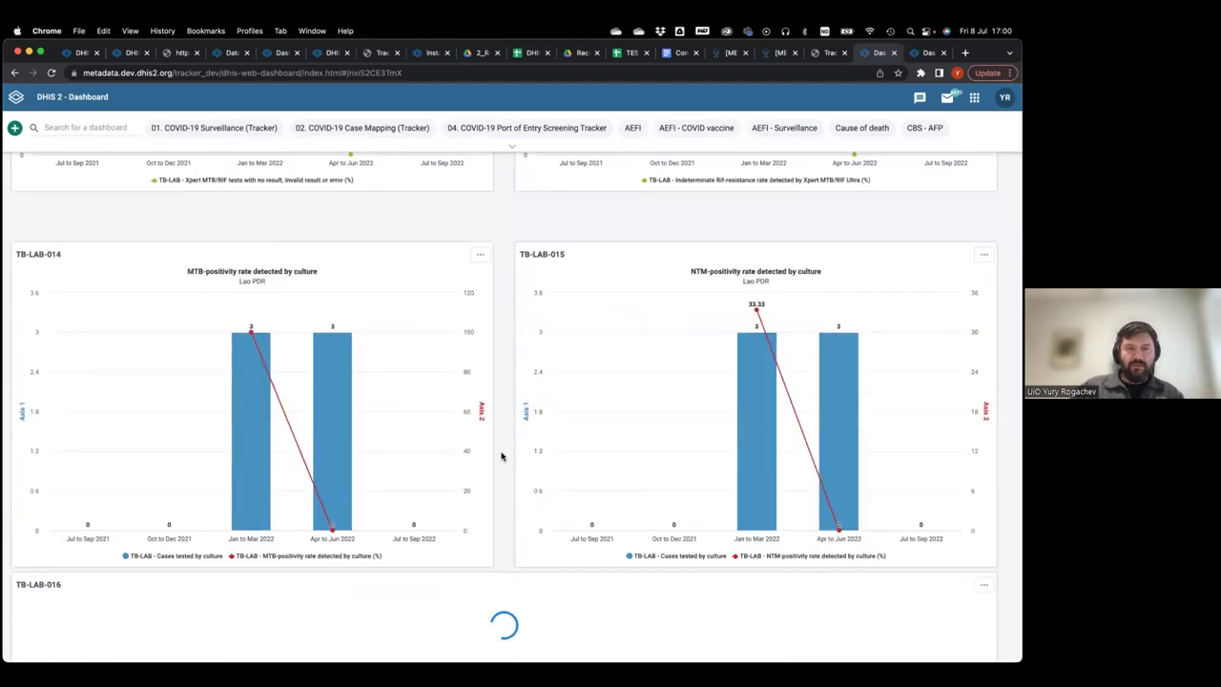
pyautogui.scroll(-2, 502, 455)
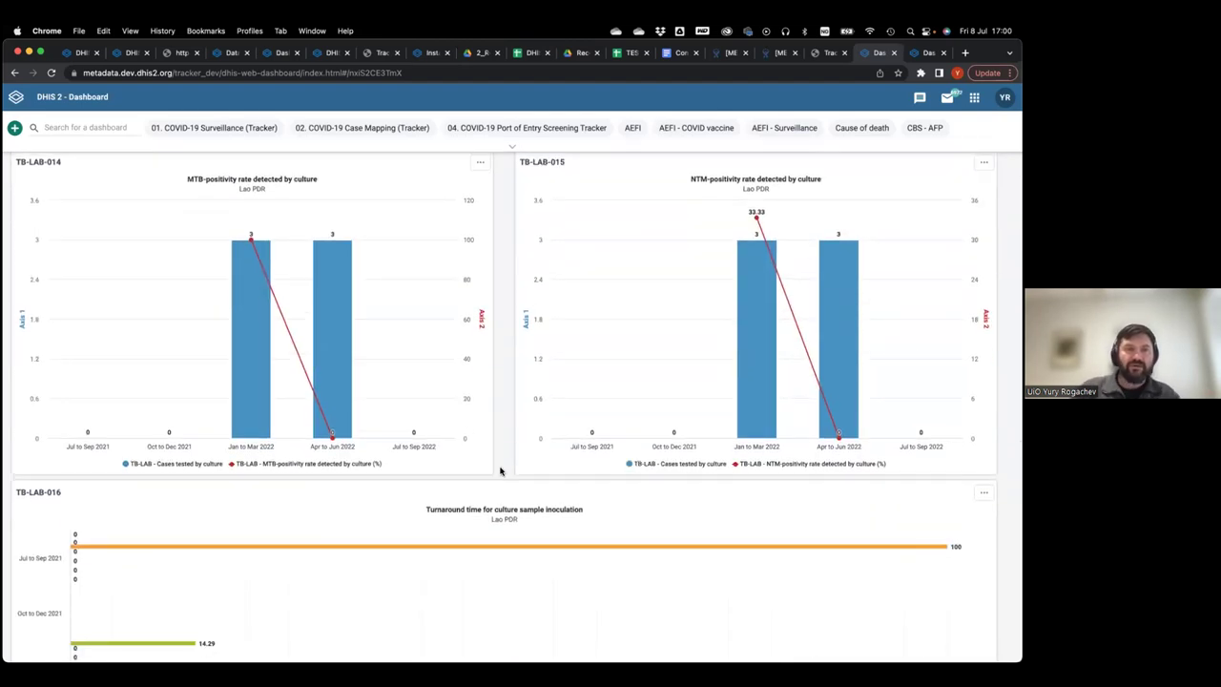
pyautogui.scroll(-10, 500, 471)
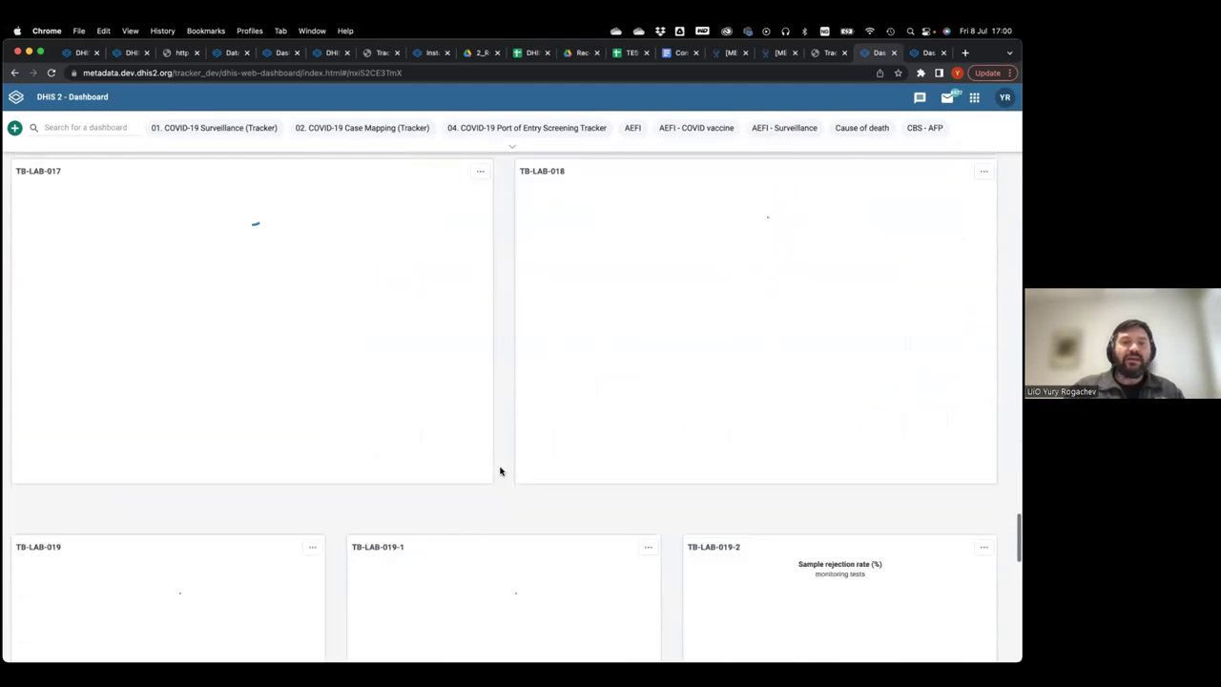
pyautogui.scroll(-5, 469, 509)
pyautogui.scroll(-8, 469, 509)
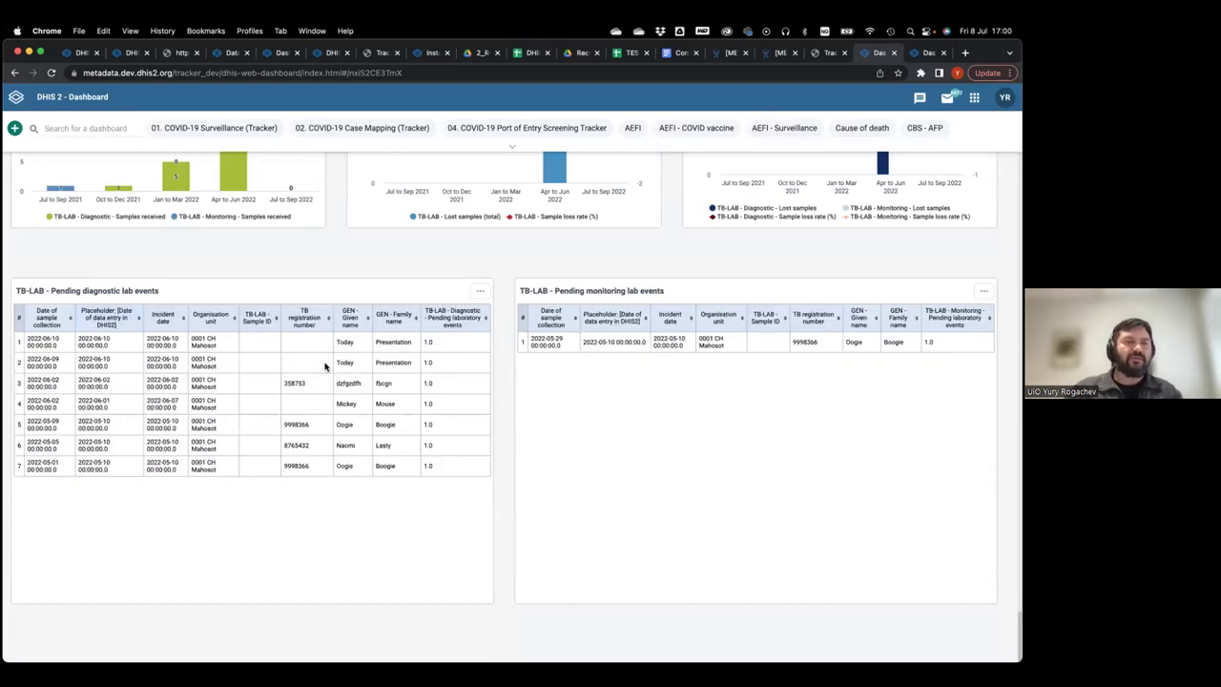
# Step: Review the samples received, sample loss rate and sample rejection rate charts above the pending events tables
pyautogui.scroll(3, 325, 366)
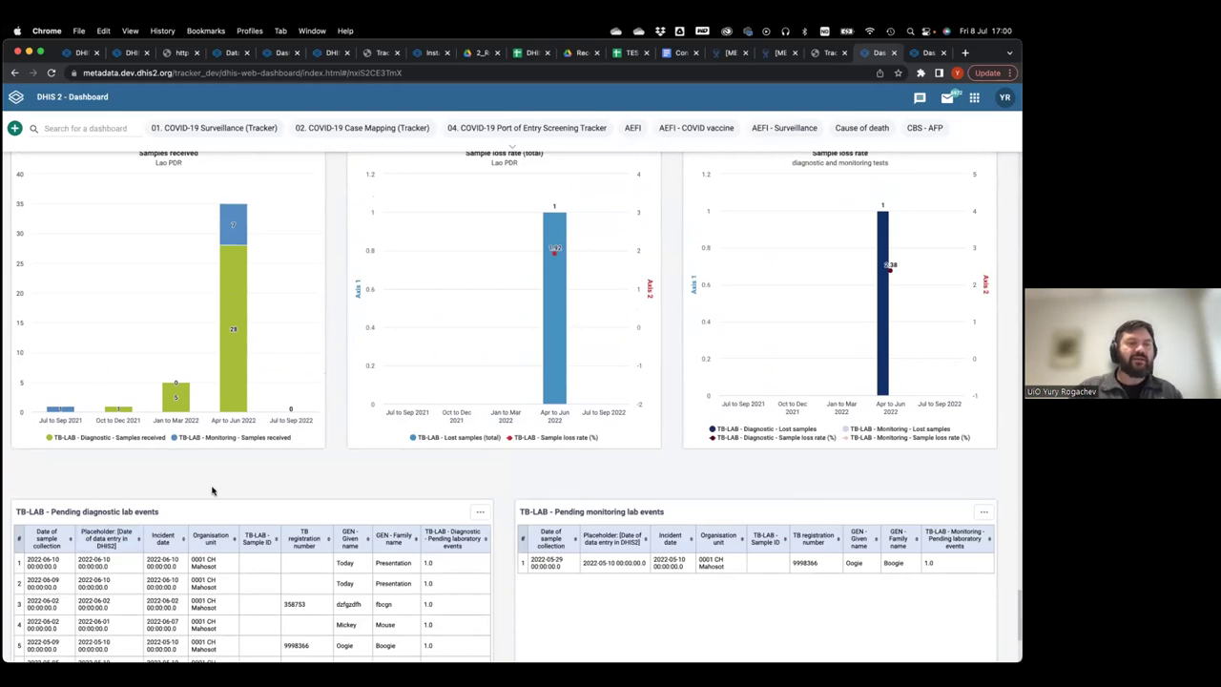
pyautogui.scroll(3, 212, 490)
pyautogui.moveTo(235, 516)
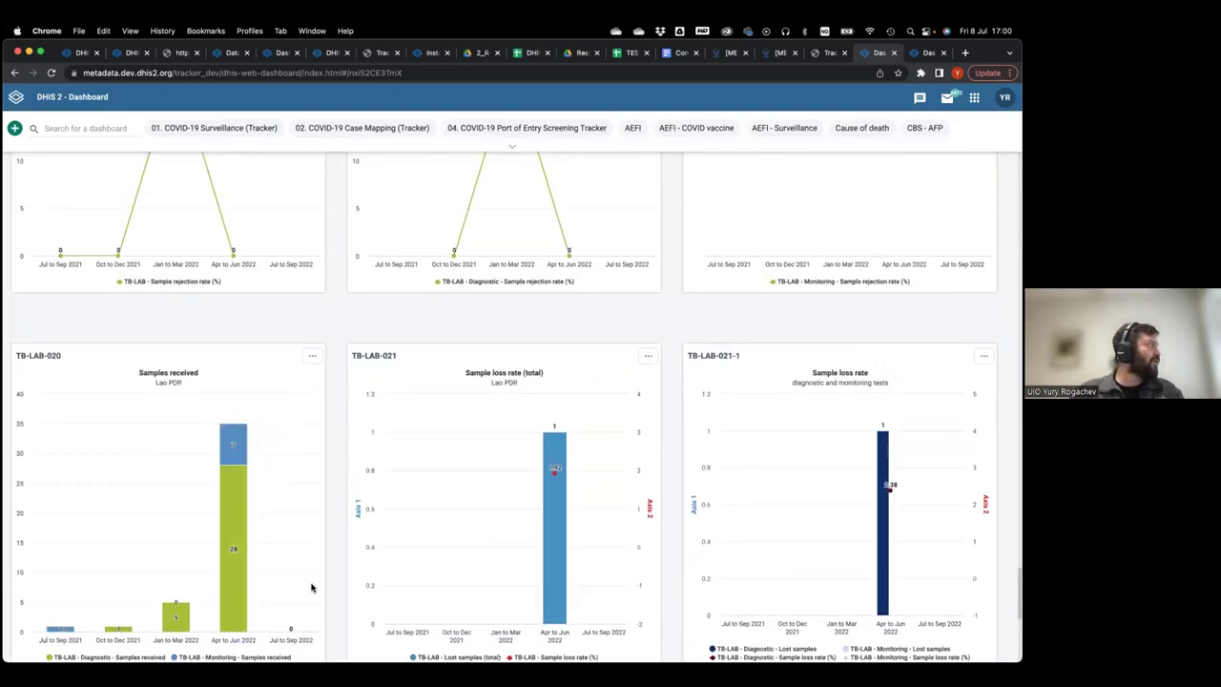
pyautogui.scroll(3, 311, 582)
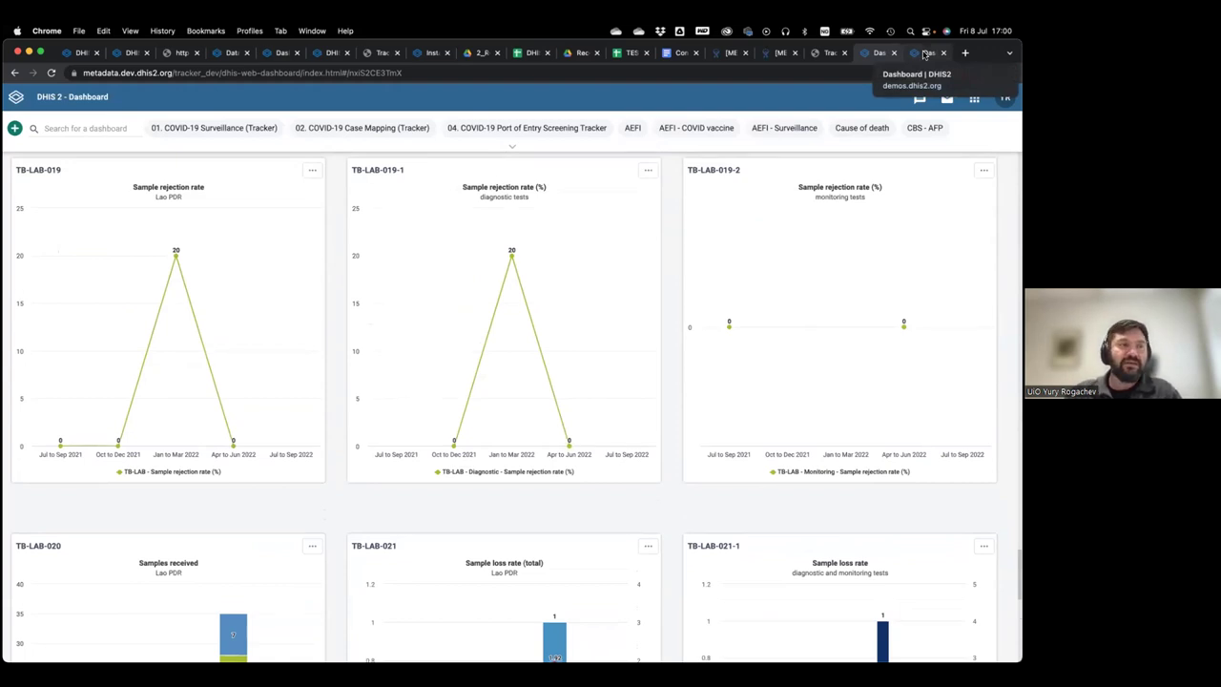
# Step: Switch to the TB1. Notifications (numbers) dashboard, examine its charts and expand the full list of available dashboards
pyautogui.click(924, 55)
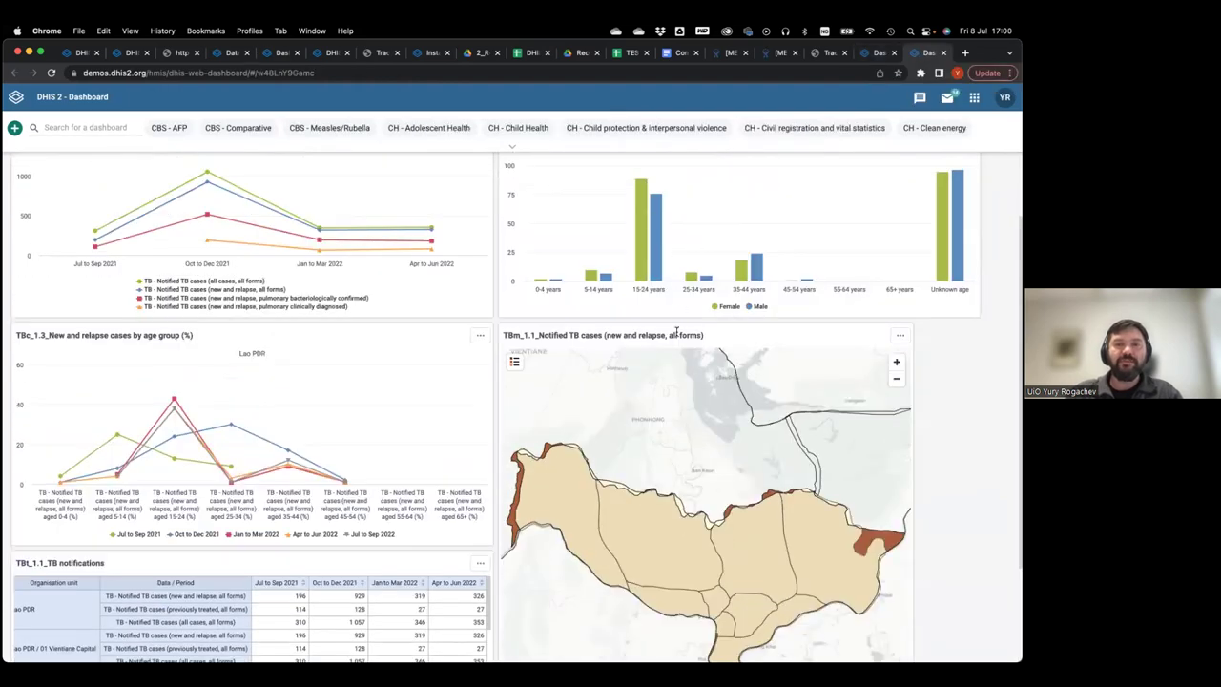
pyautogui.scroll(2, 676, 332)
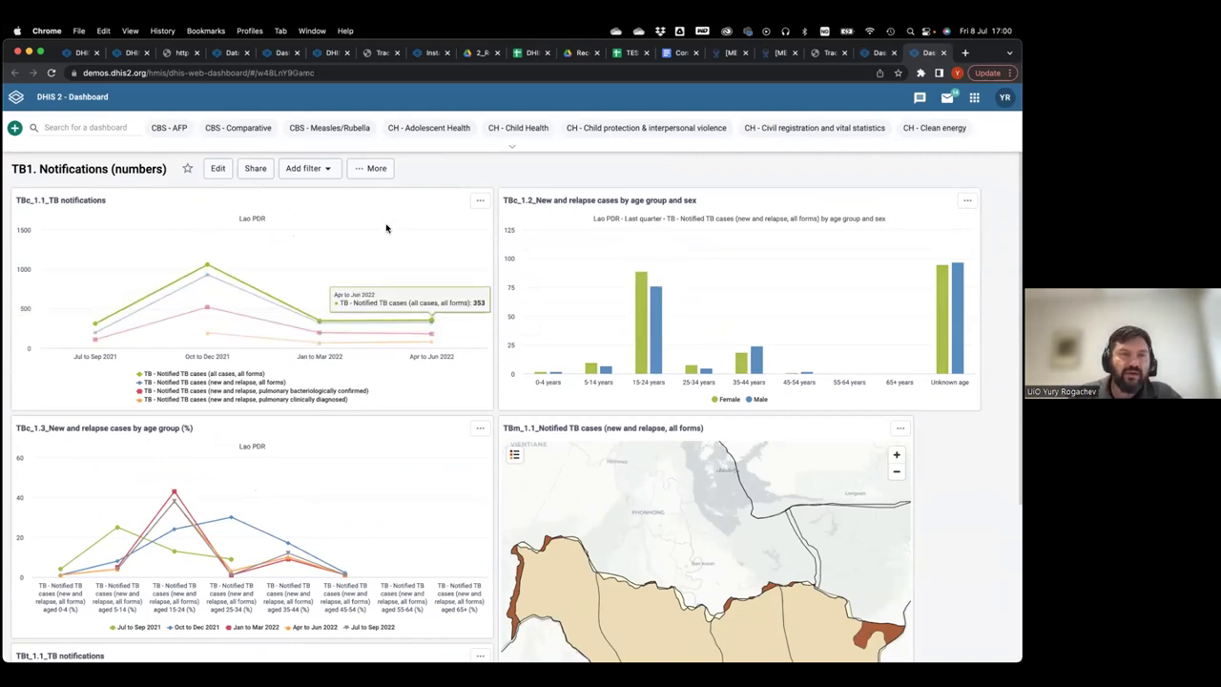
pyautogui.click(511, 150)
pyautogui.scroll(-2, 495, 245)
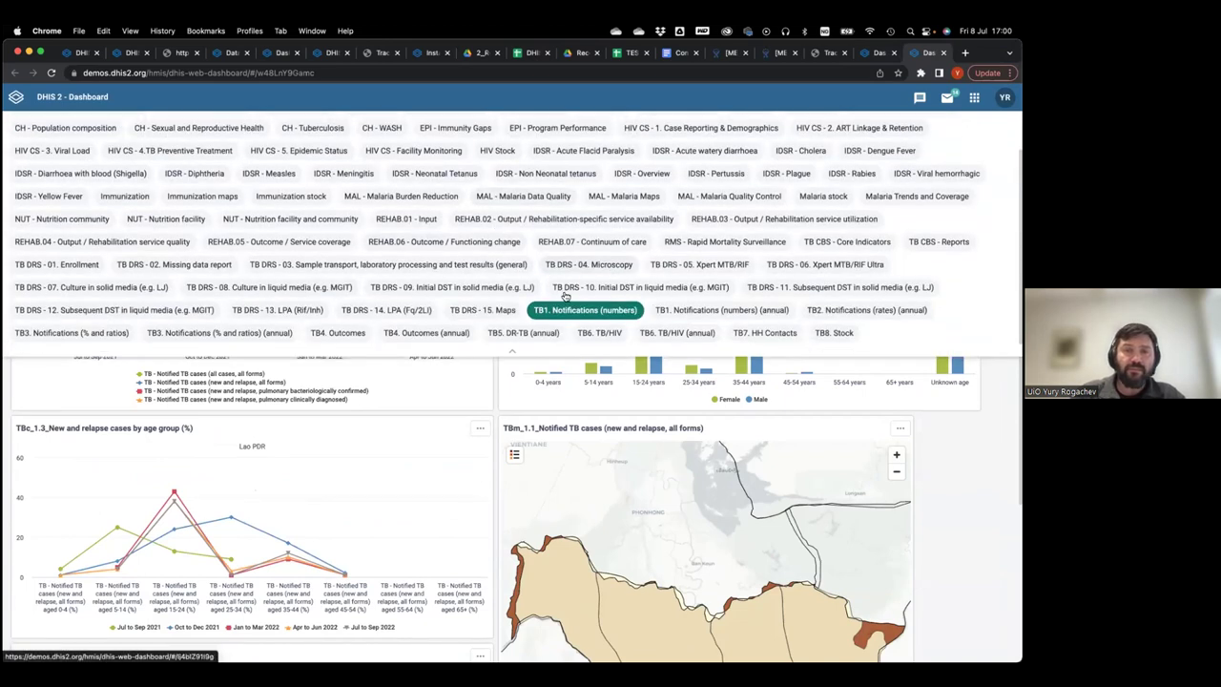